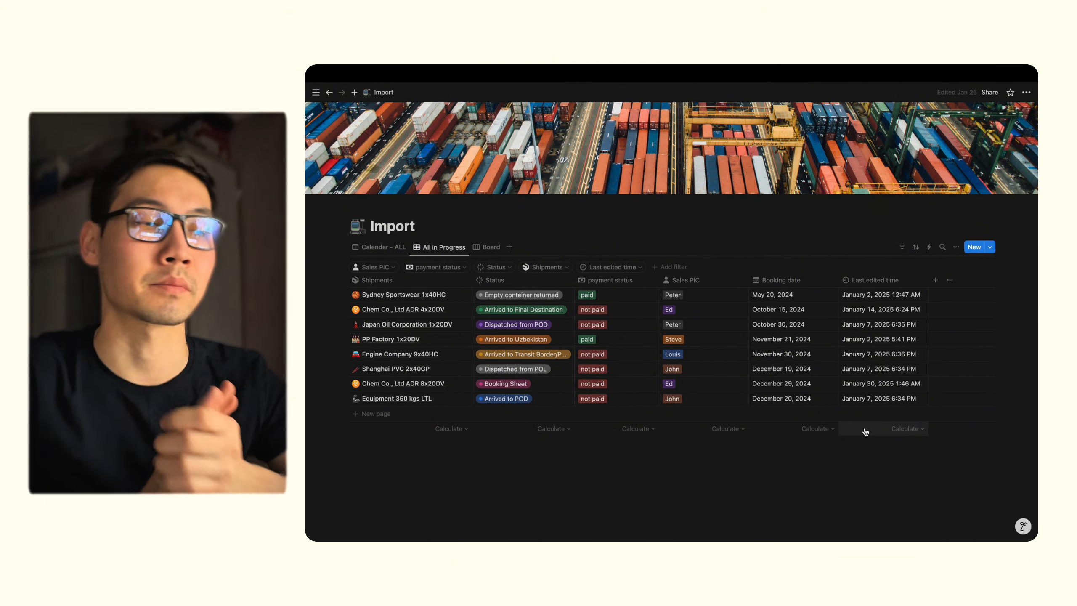
Review the import shipments on the calendar view for December and November 2024, including their payment and transit statuses
left_click(378, 247)
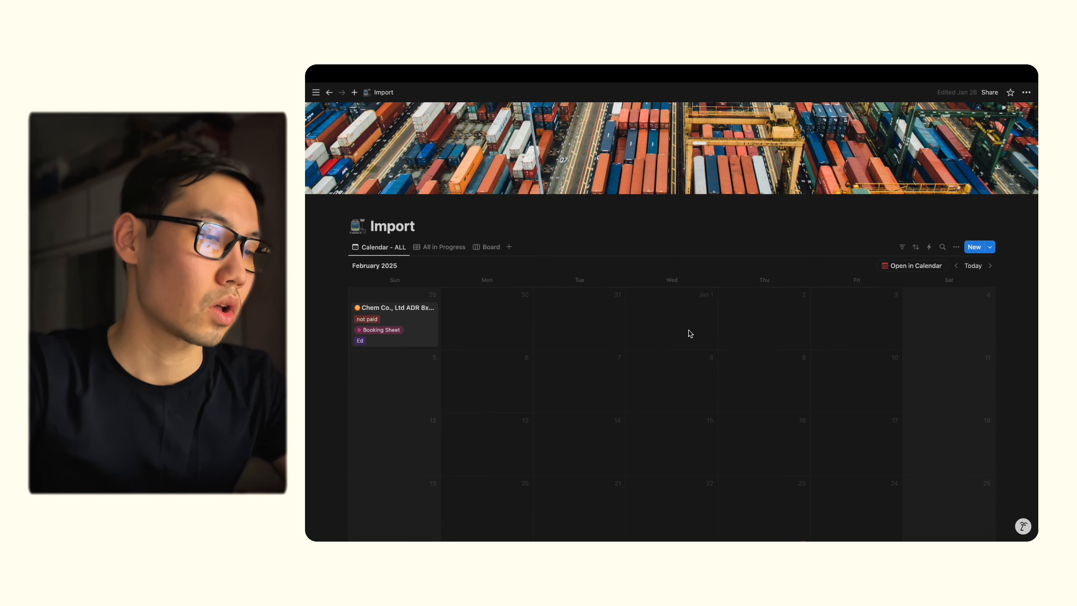
left_click(957, 265)
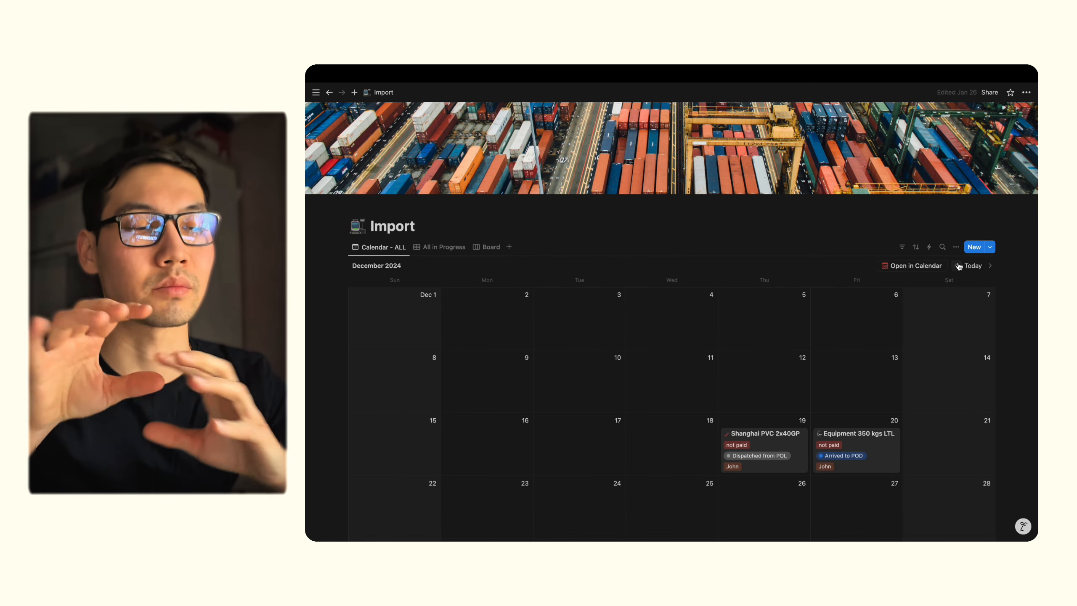
scroll(782, 366, "down", 4)
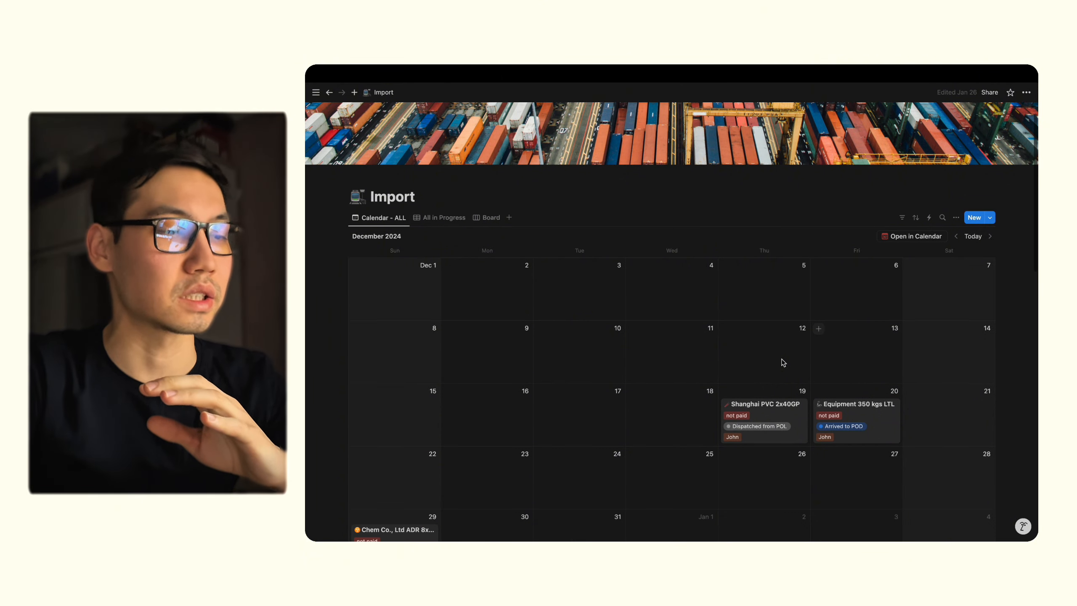
scroll(844, 406, "down", 1)
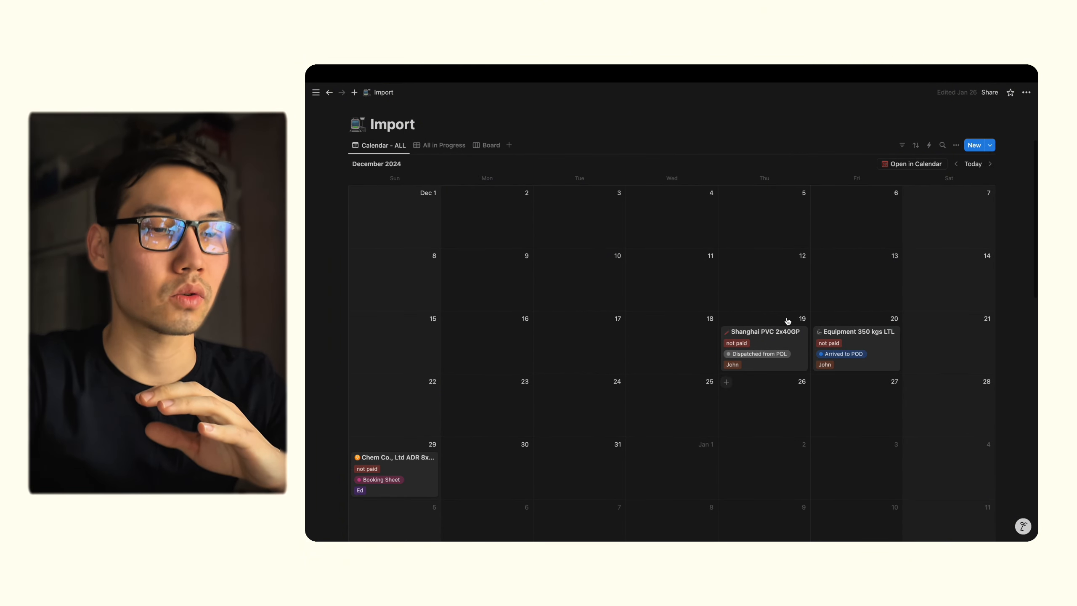
left_click(955, 164)
scroll(508, 296, "down", 2)
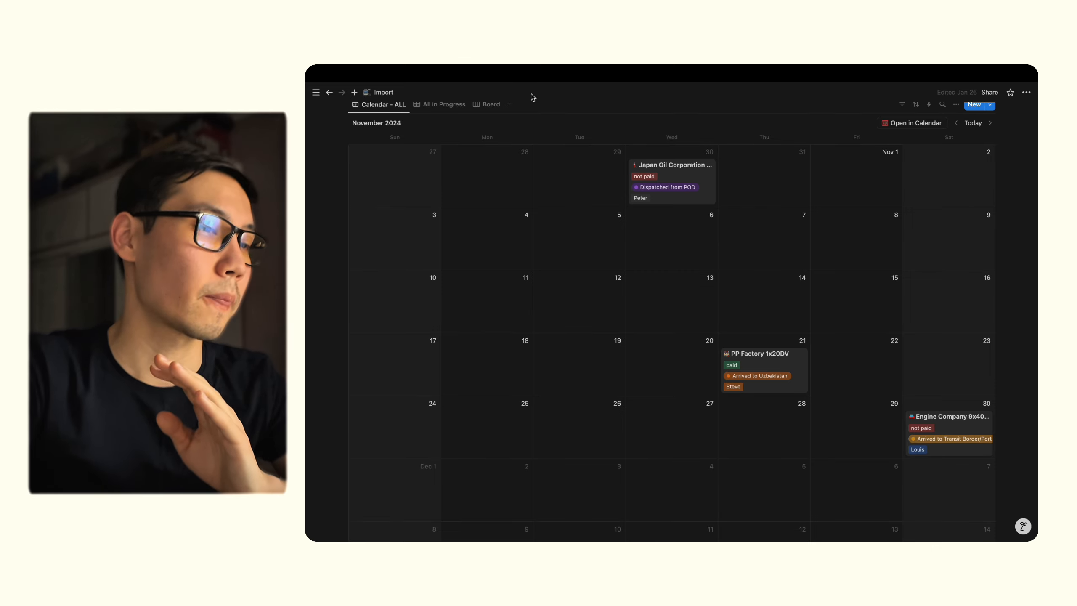
left_click(475, 109)
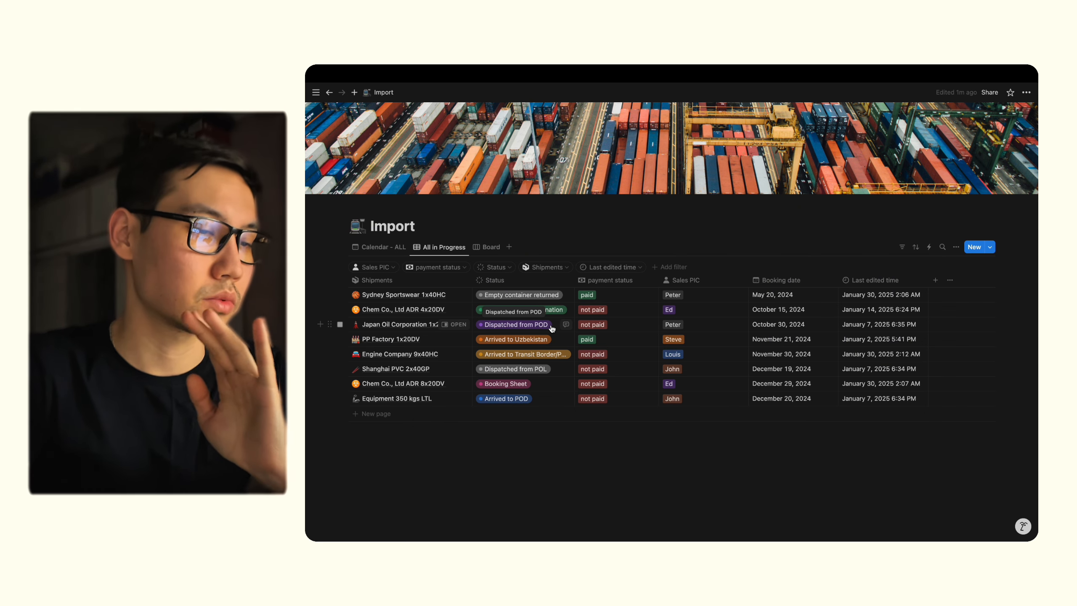
Move the Engine Company 9x40HC shipment to the Arrived to Uzbekistan status on the board
left_click(487, 248)
scroll(748, 376, "right", 10)
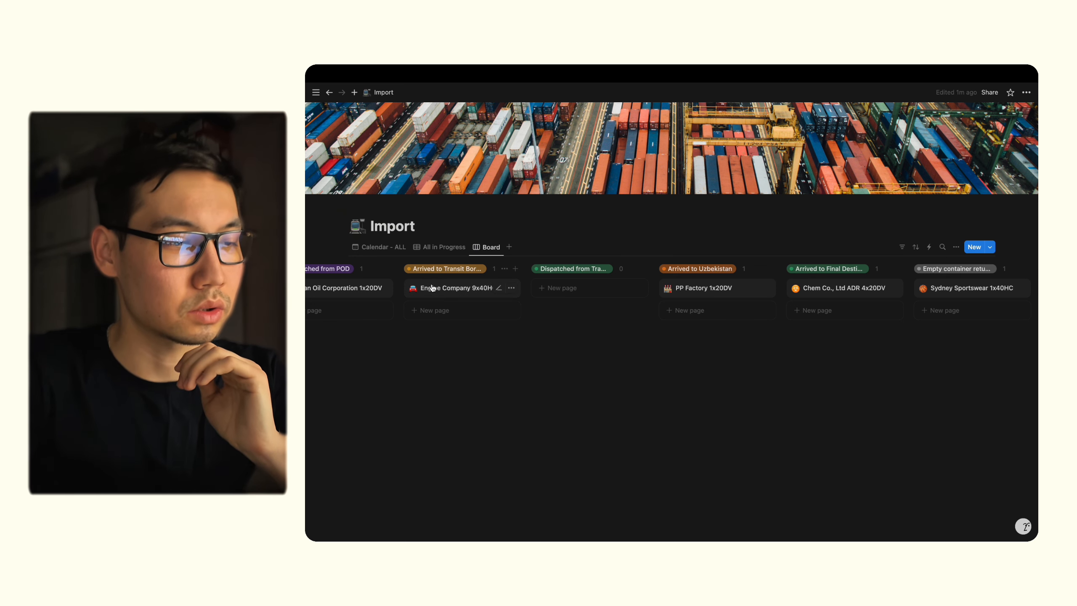
left_click_drag(431, 291, 705, 327)
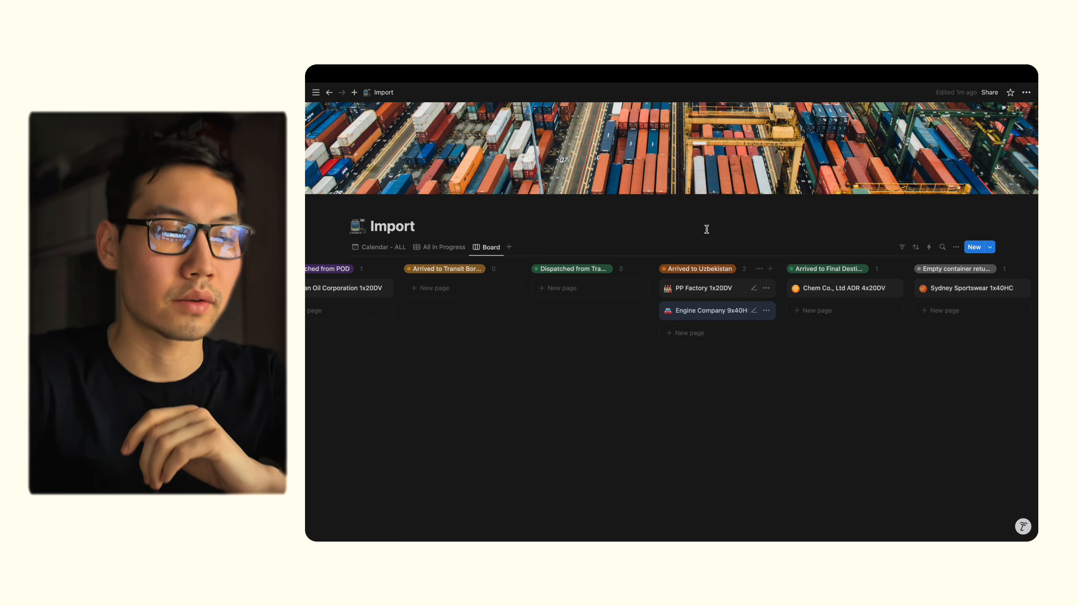
Enter 14/1/2025 as the ETA Uzbekistan date on the Engine Company 9x40HC page and return to the All in Progress view
left_click(704, 314)
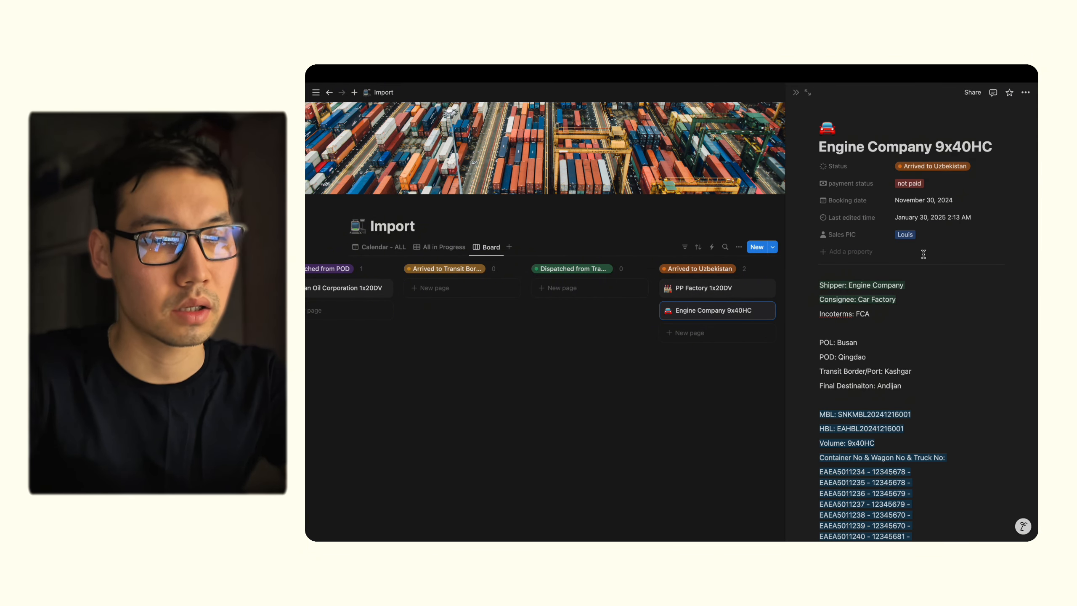
scroll(924, 255, "down", 9)
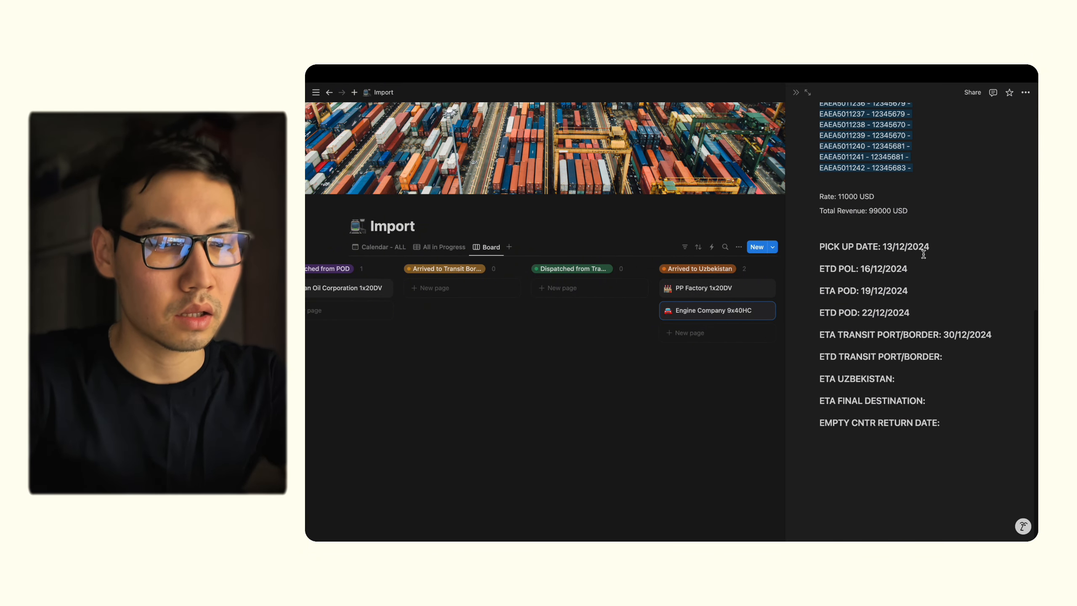
left_click(916, 379)
type("14/1/2025")
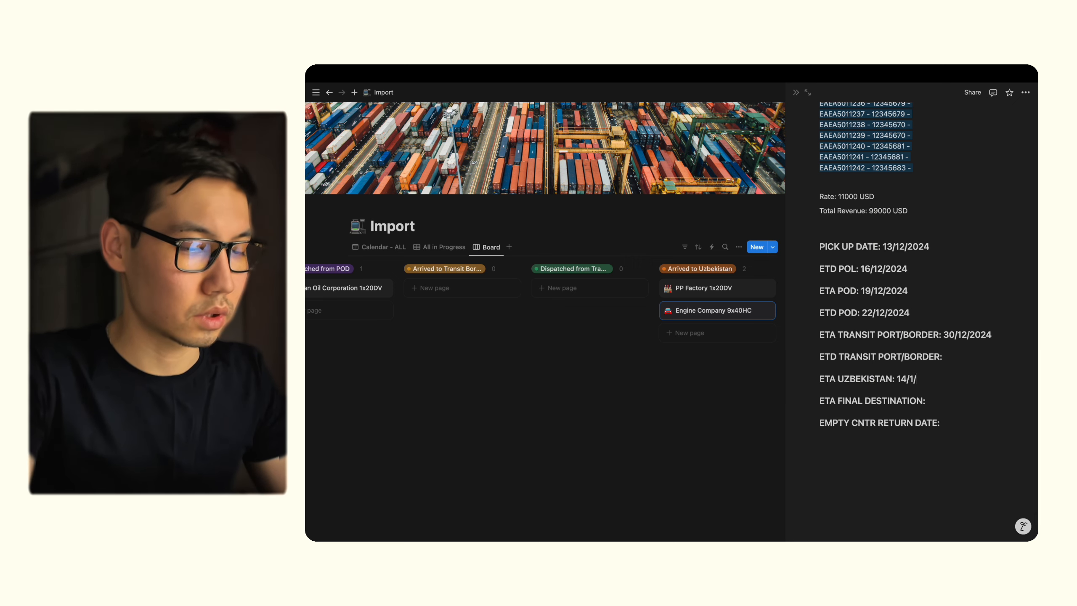
left_click(692, 453)
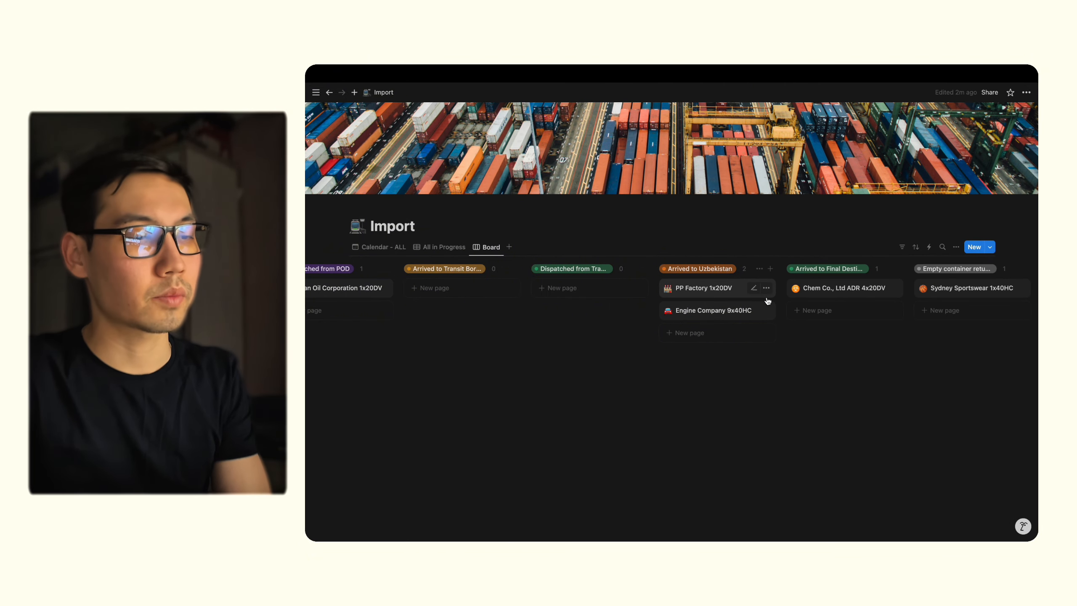
left_click(444, 247)
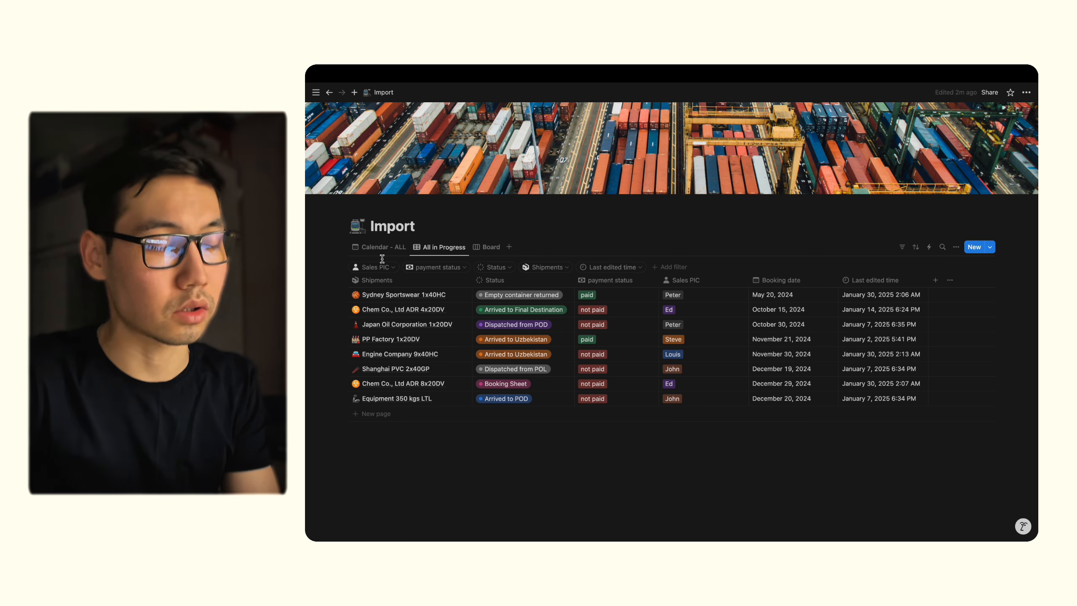
Open the Equipment 350 kgs LTL shipment from the board and move its card to Dispatched from POD
left_click(488, 247)
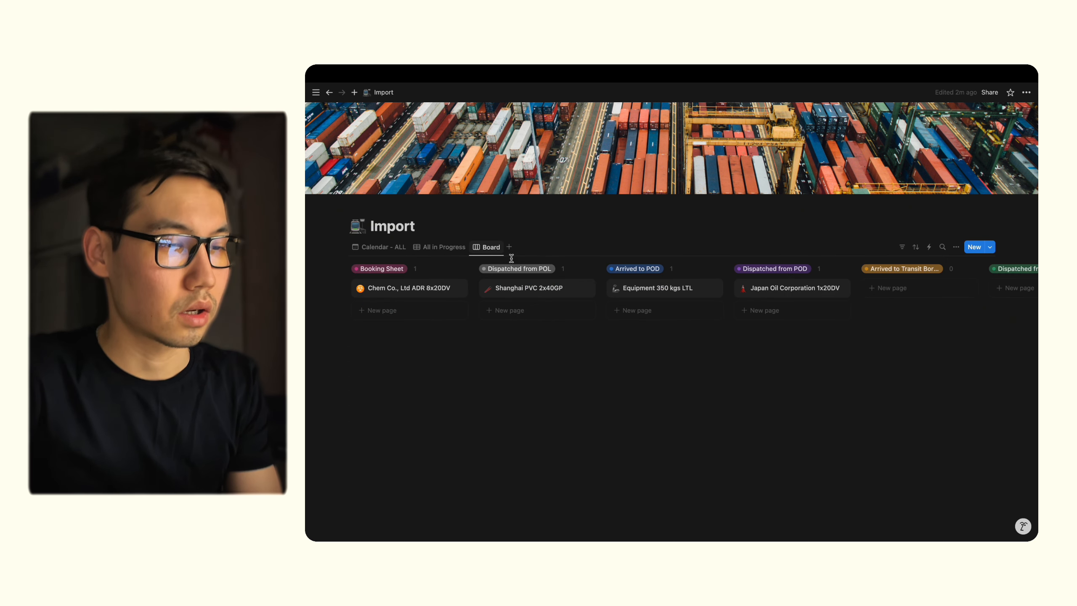
left_click(649, 289)
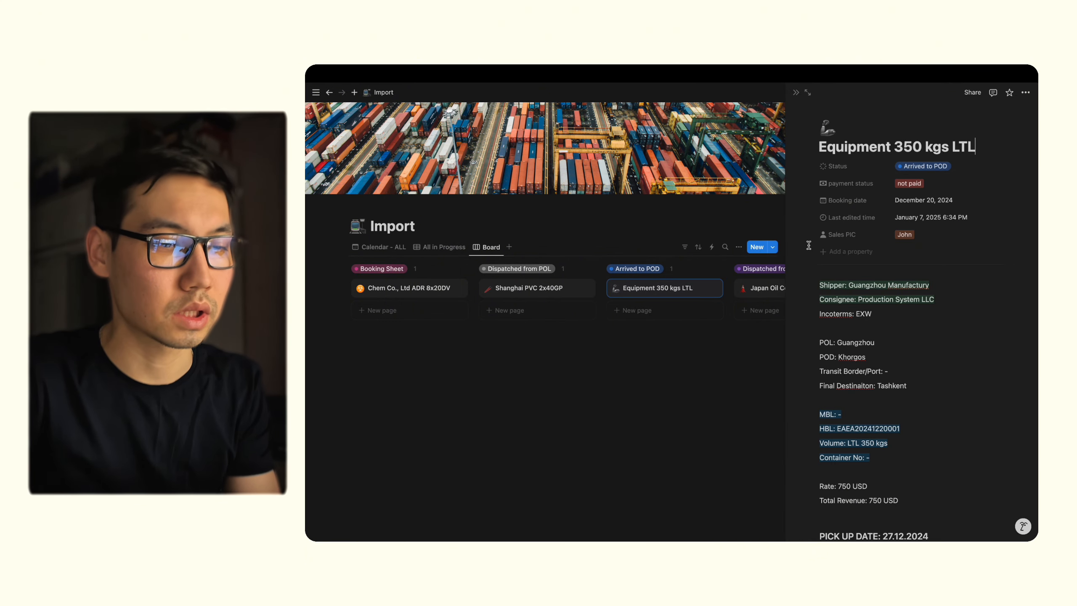
left_click_drag(666, 294, 731, 300)
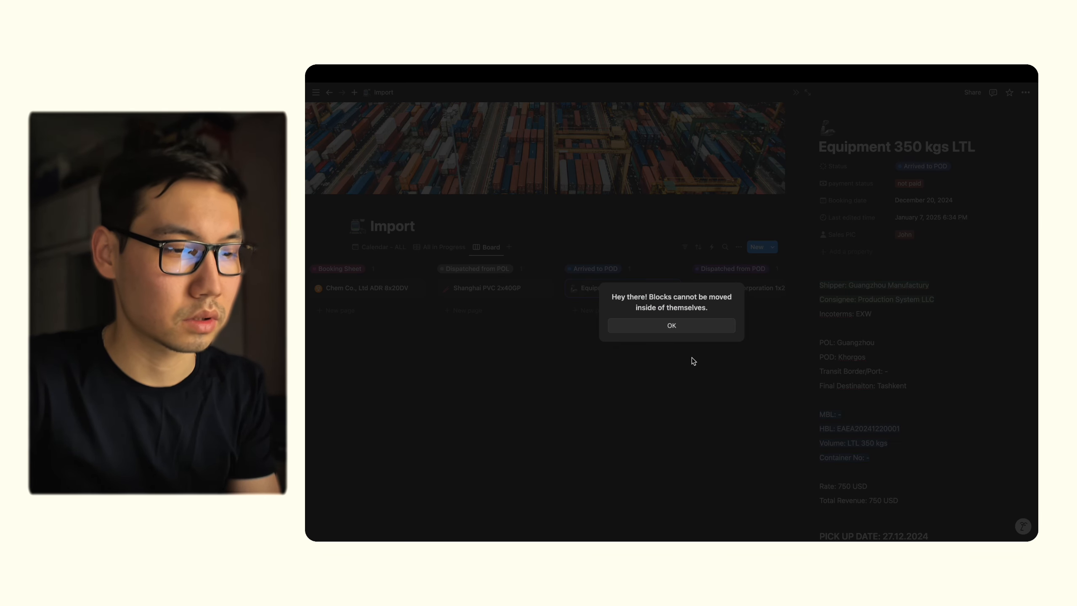
left_click(686, 331)
left_click_drag(613, 296, 715, 312)
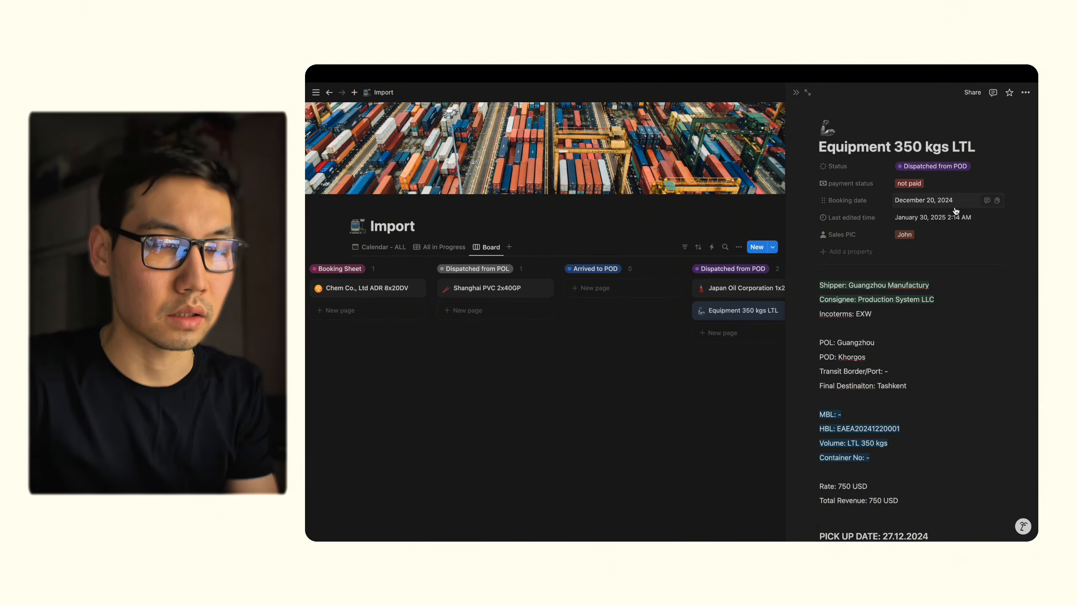
Enter 14/01/2025 as the ETD POD date on the Equipment 350 kgs LTL page and close the page
scroll(956, 210, "down", 6)
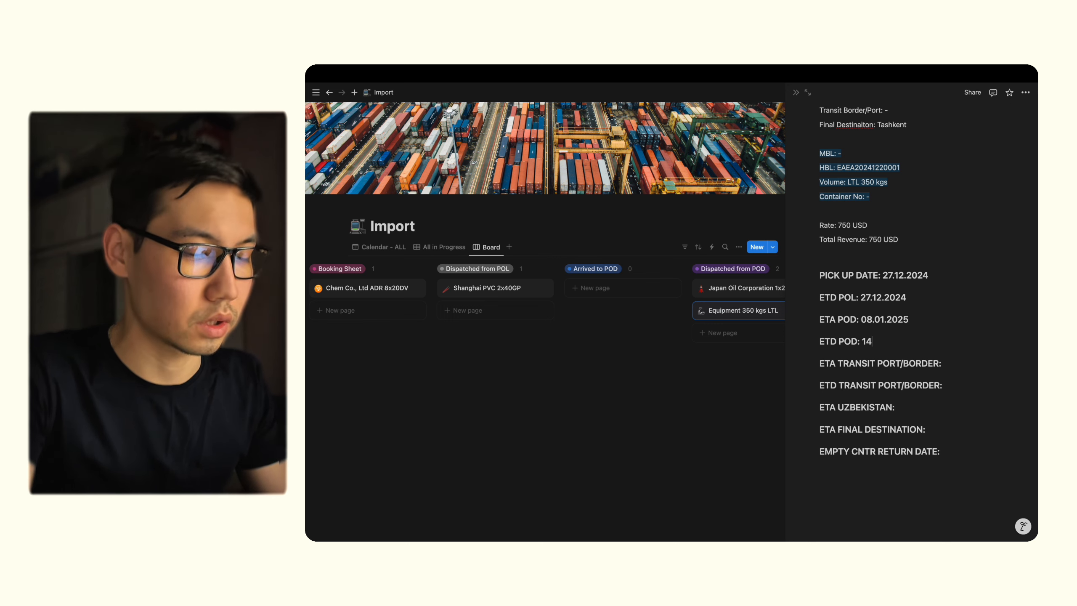
type("14/01/2024")
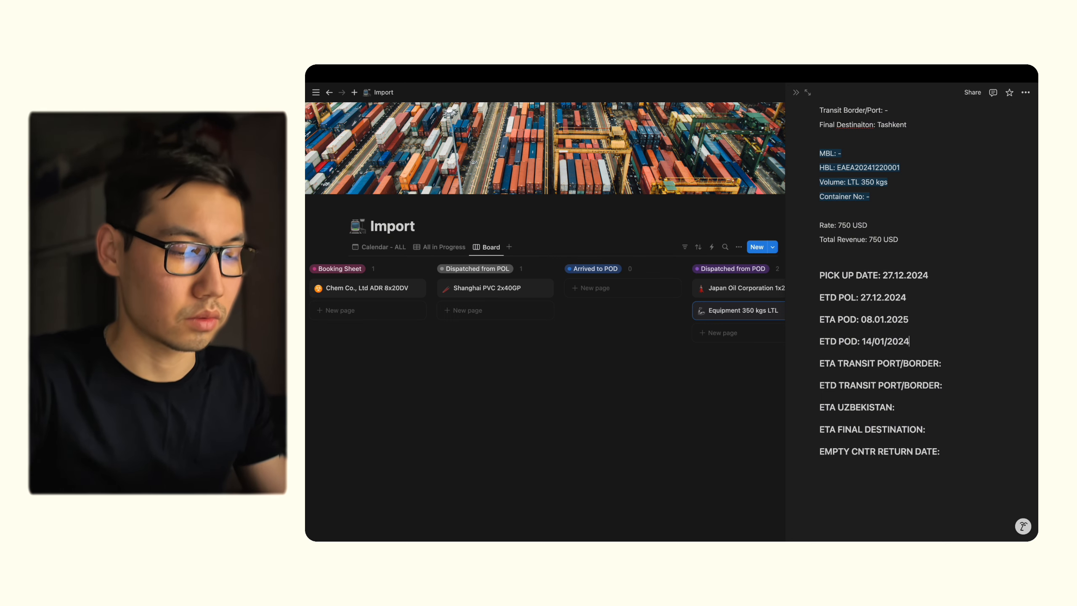
type("5")
left_click(707, 409)
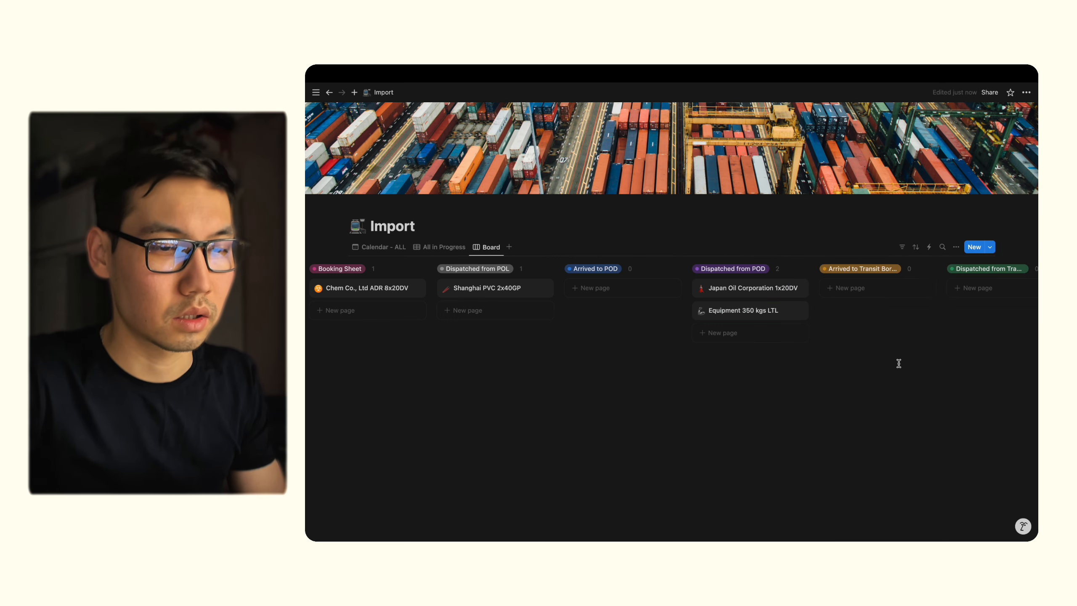
Change the Japan Oil Corporation 1x20DV status to Arrived to Transit Border/Port in the All in Progress table
scroll(904, 367, "right", 5)
scroll(904, 366, "right", 5)
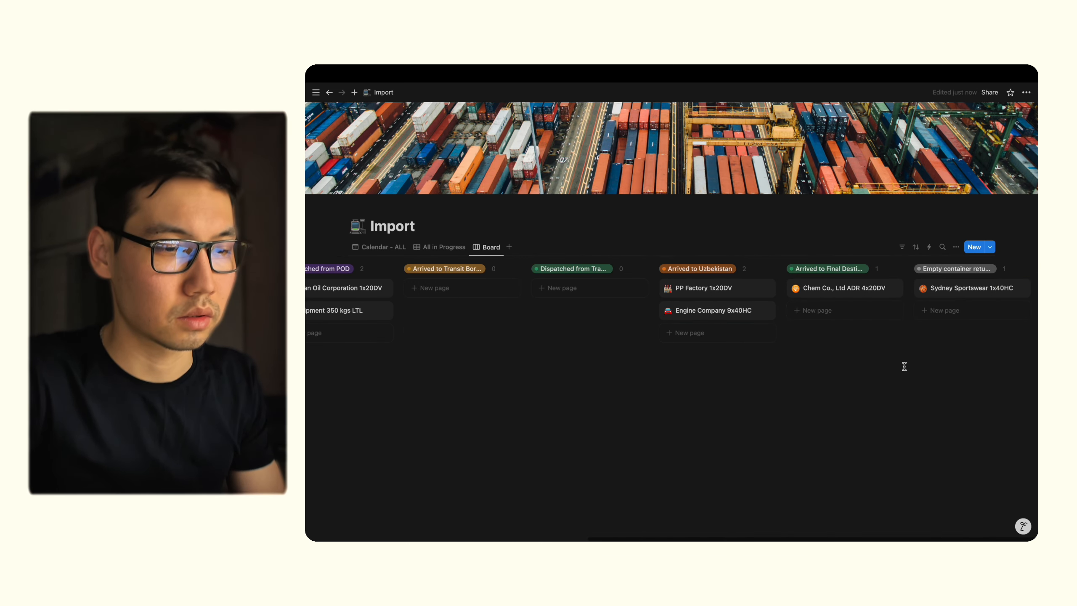
left_click(450, 249)
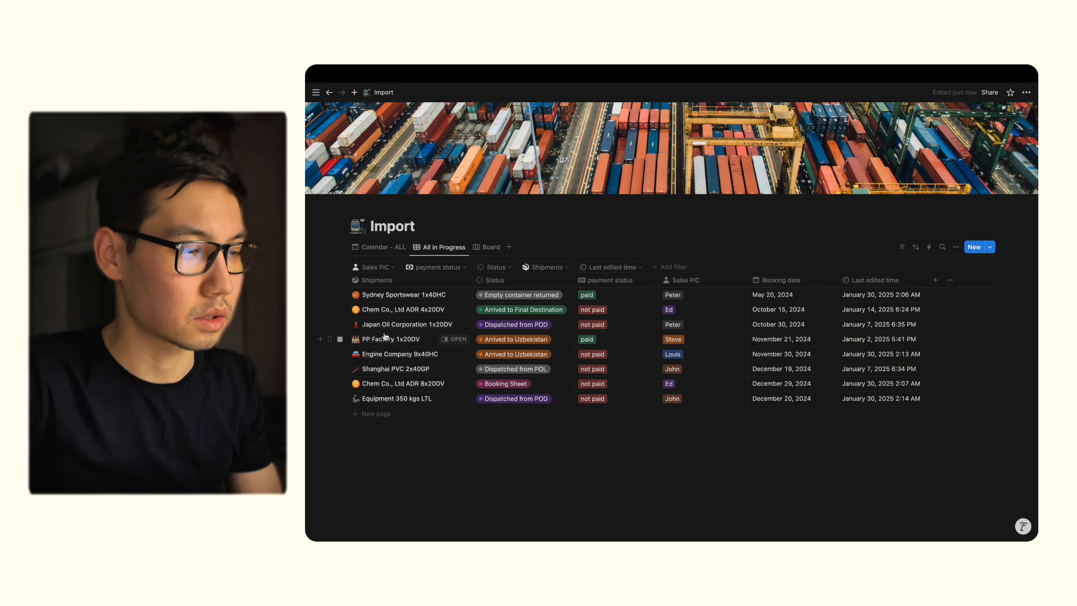
left_click(520, 327)
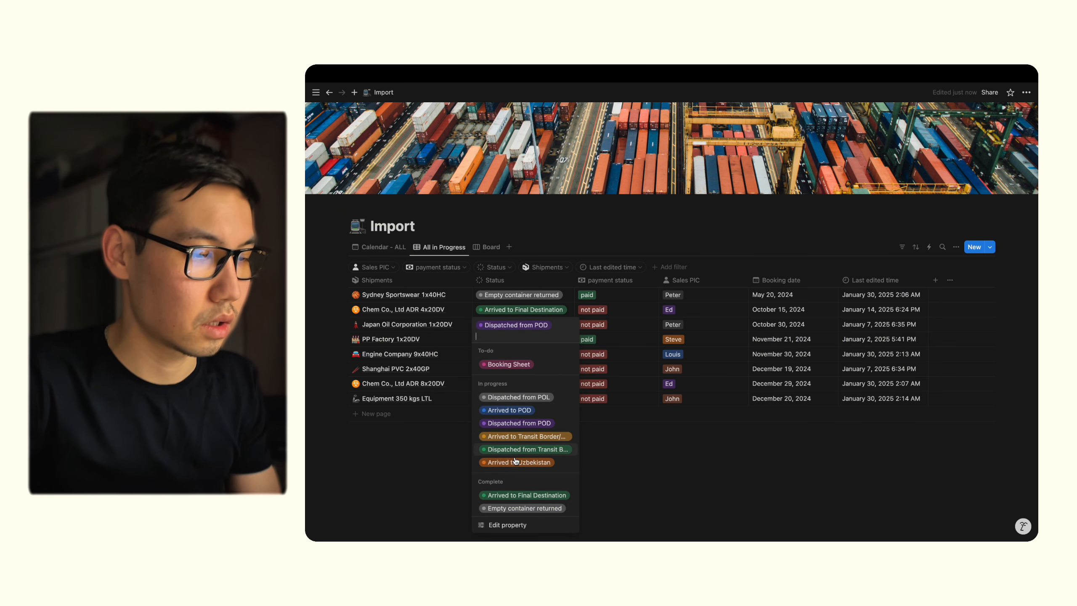
left_click(521, 437)
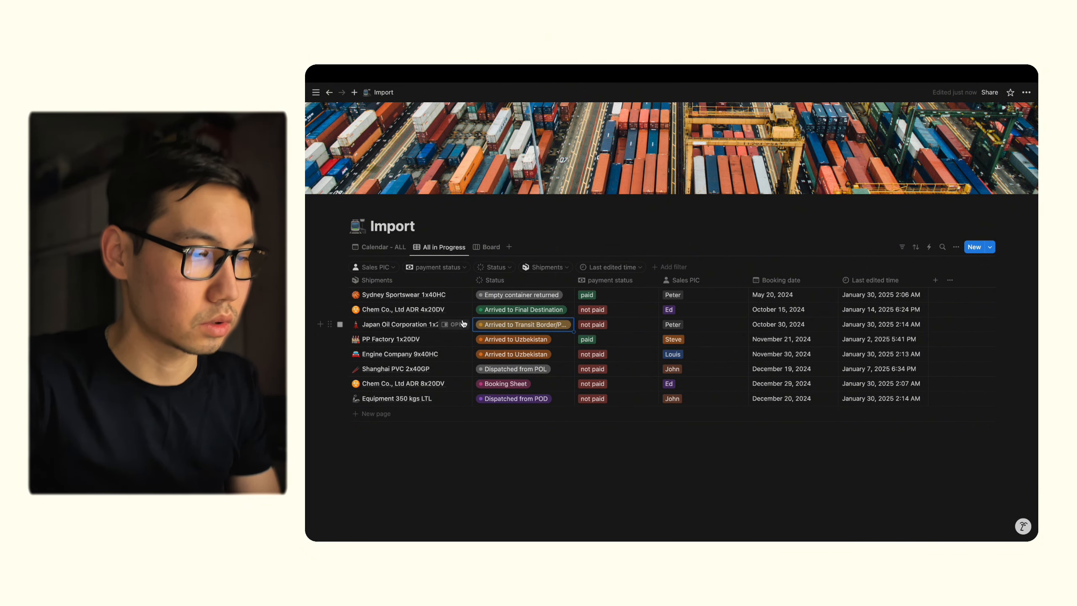
Replace the dash after ETA TRANSIT PORT/BORDER on the Japan Oil Corporation 1x20DV page with a date on the 31st
left_click(454, 324)
scroll(920, 345, "down", 6)
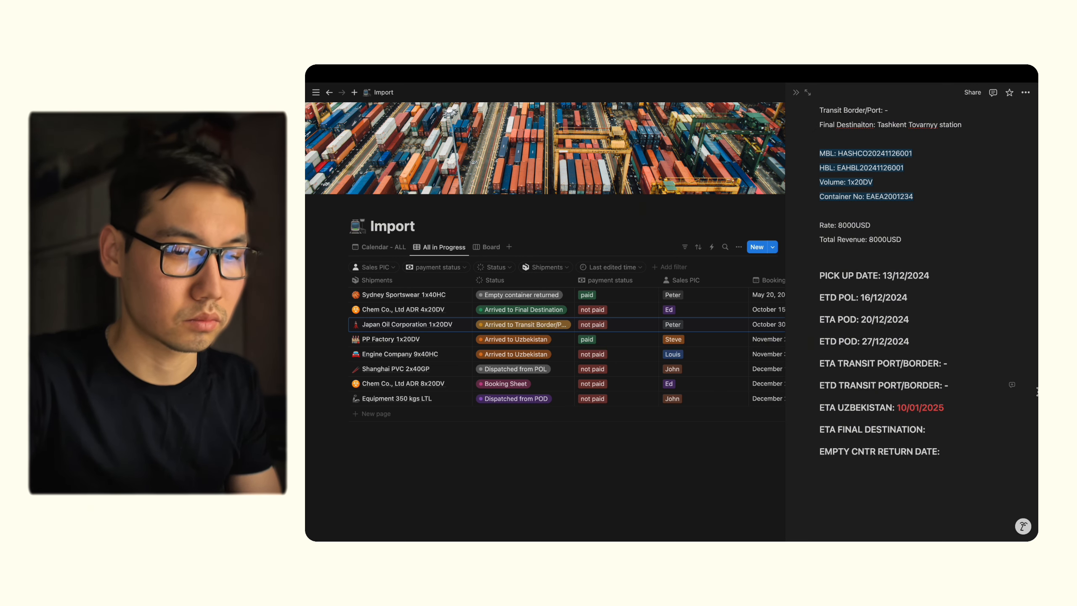
key("BackSpace")
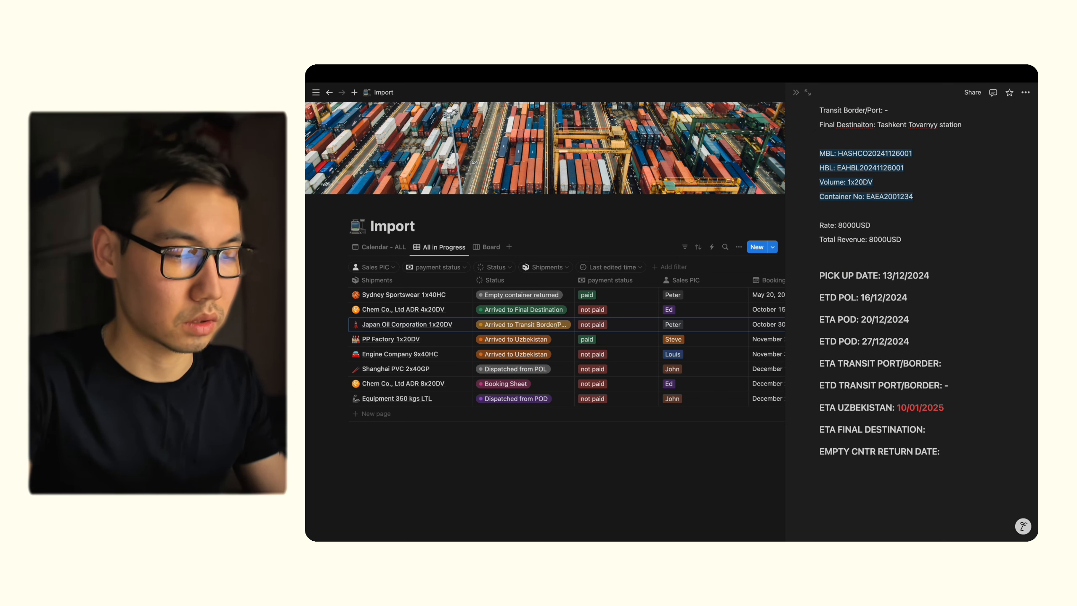
type("31/")
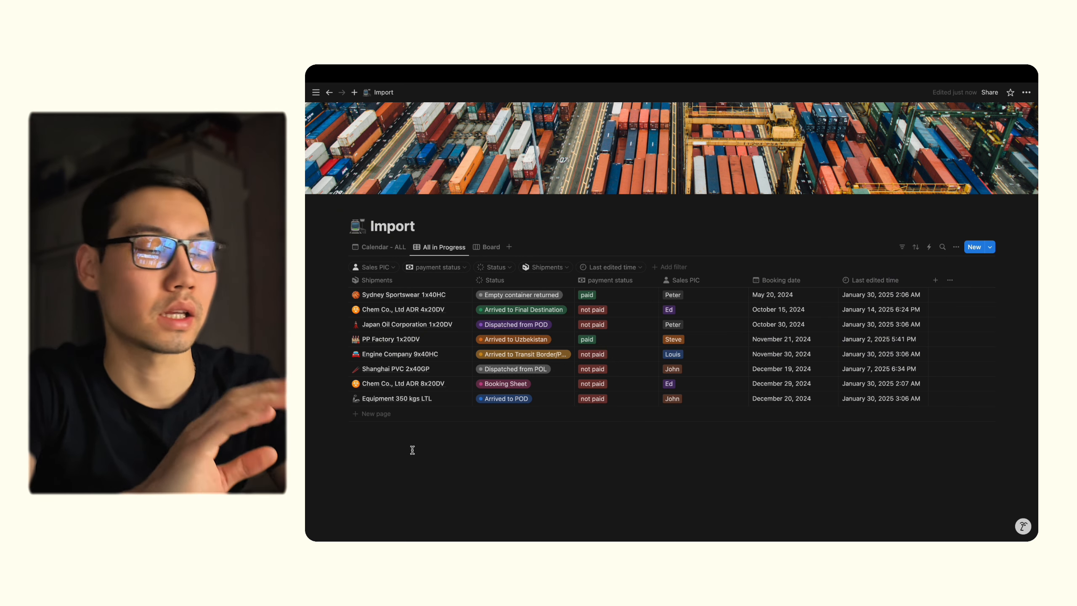
Add a new shipment entry to the All in Progress table, open its page and look through the template fields
left_click(384, 416)
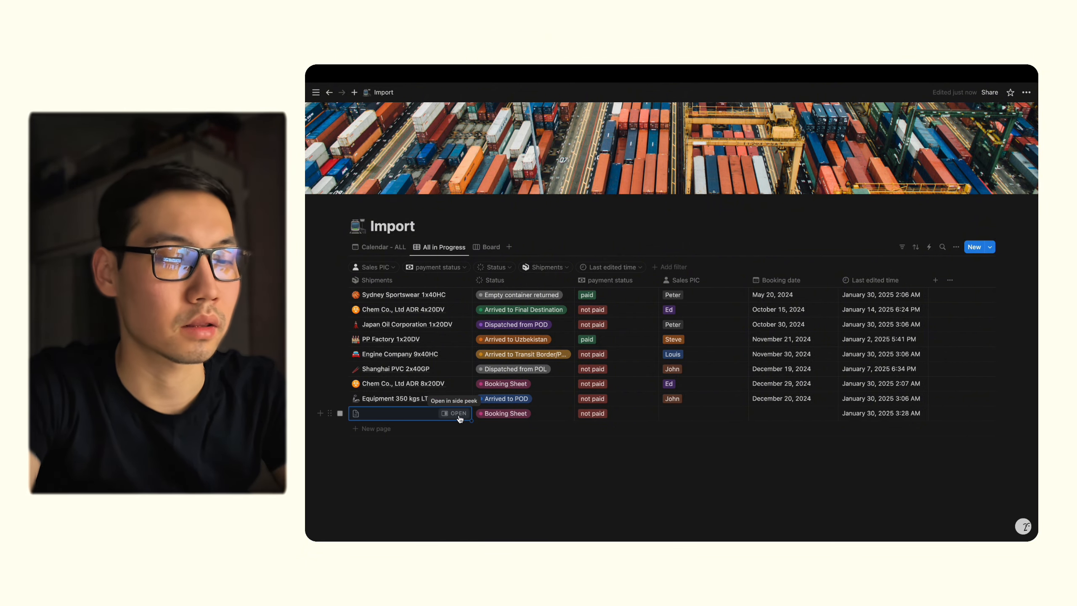
left_click(459, 413)
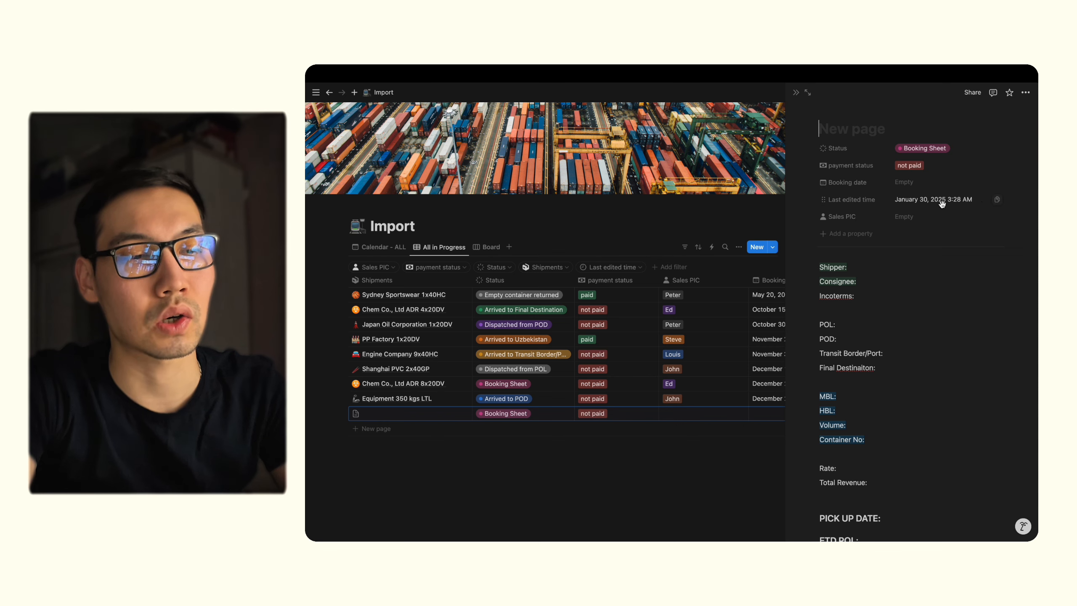
scroll(941, 204, "down", 6)
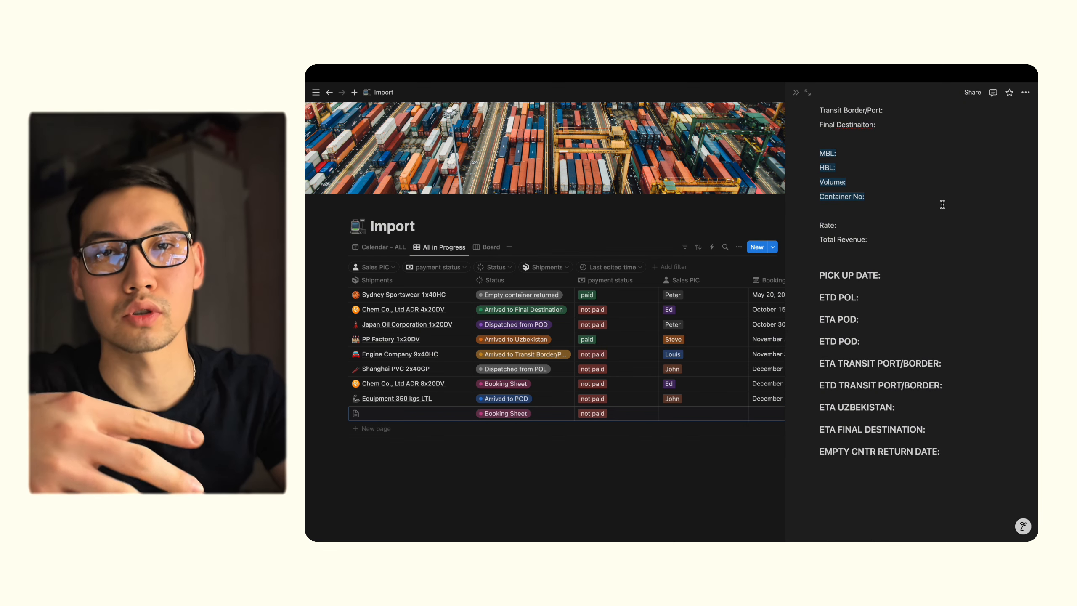
scroll(943, 204, "up", 6)
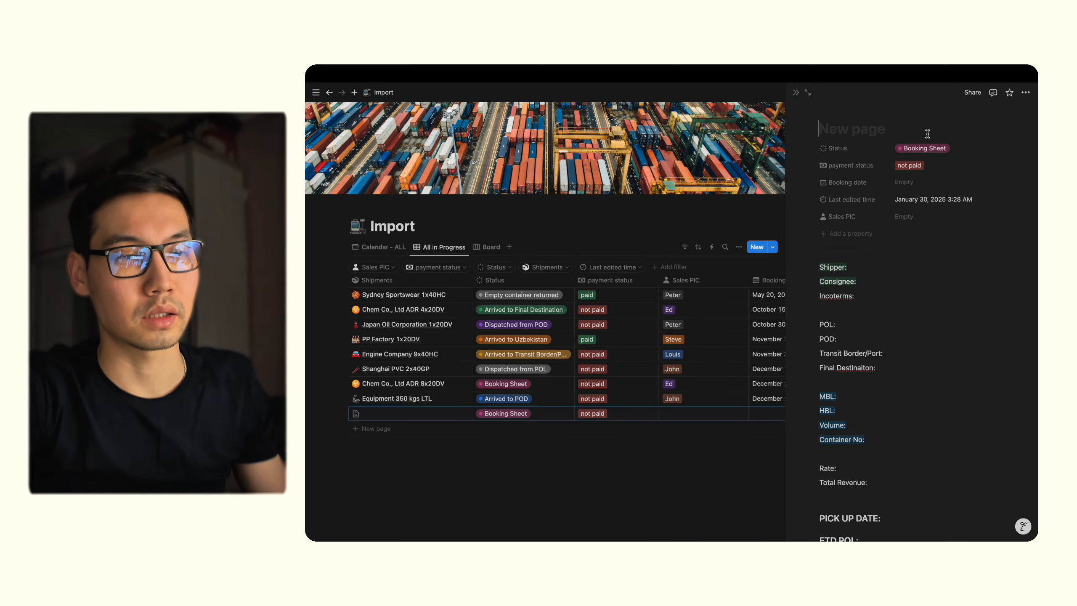
Set the new shipment's payment status to paid and its booking date to December 9, 2024
left_click(927, 171)
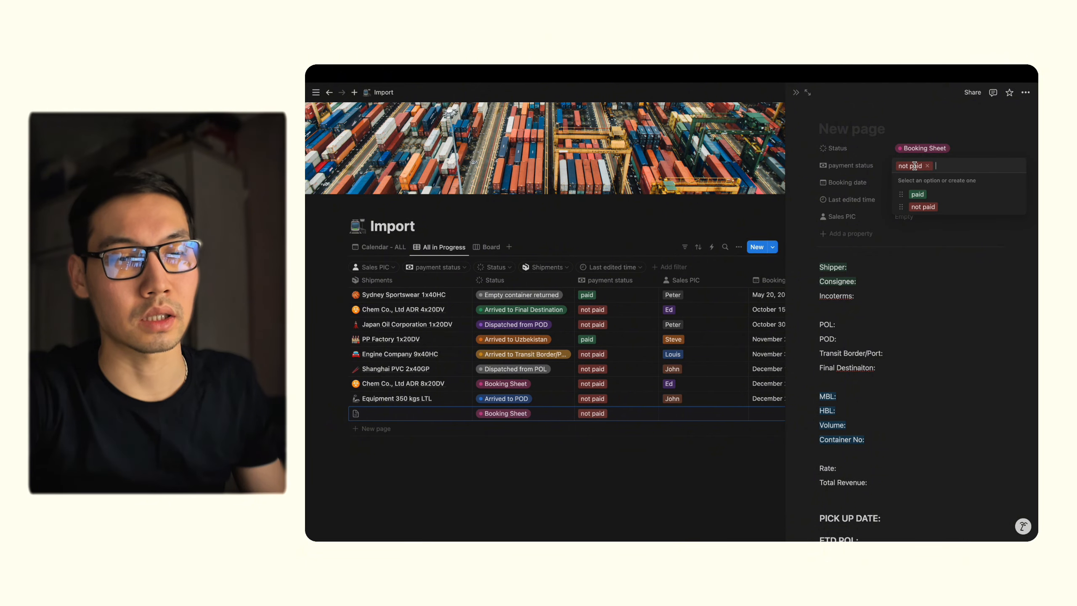
left_click(912, 193)
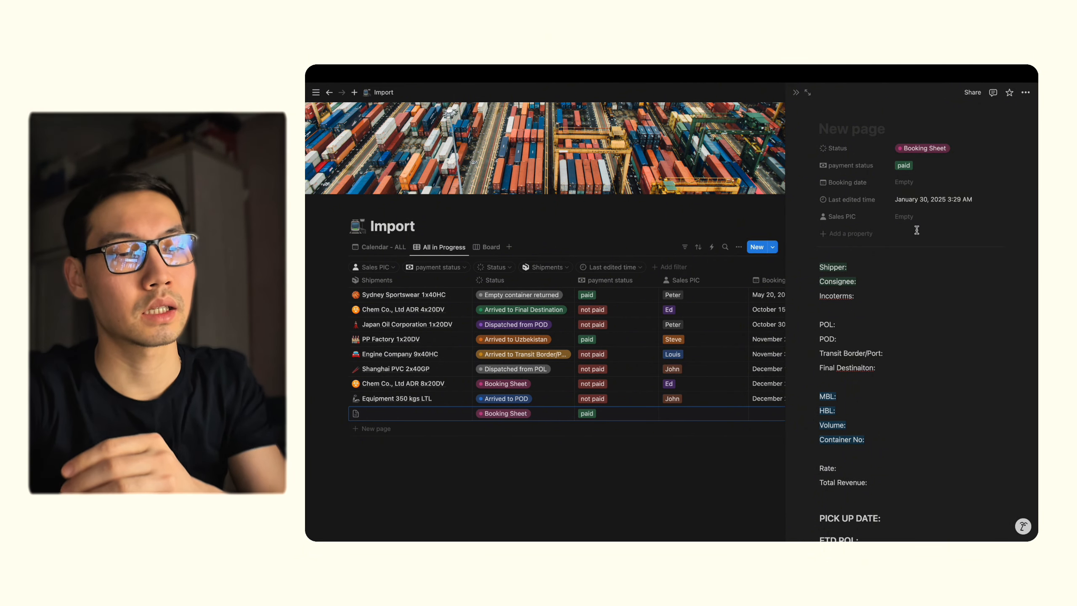
left_click(910, 188)
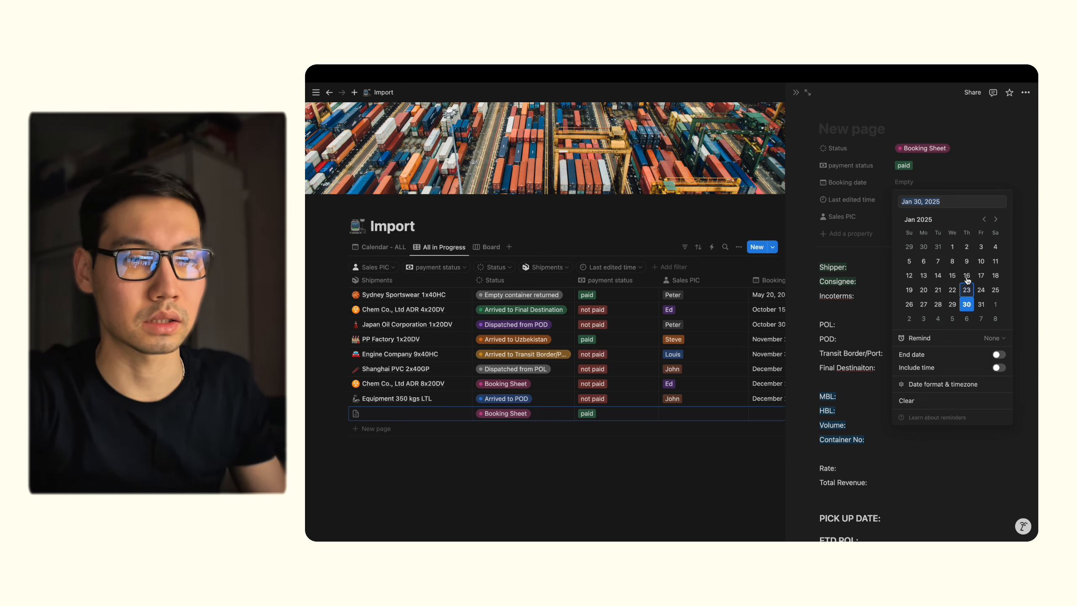
left_click(984, 219)
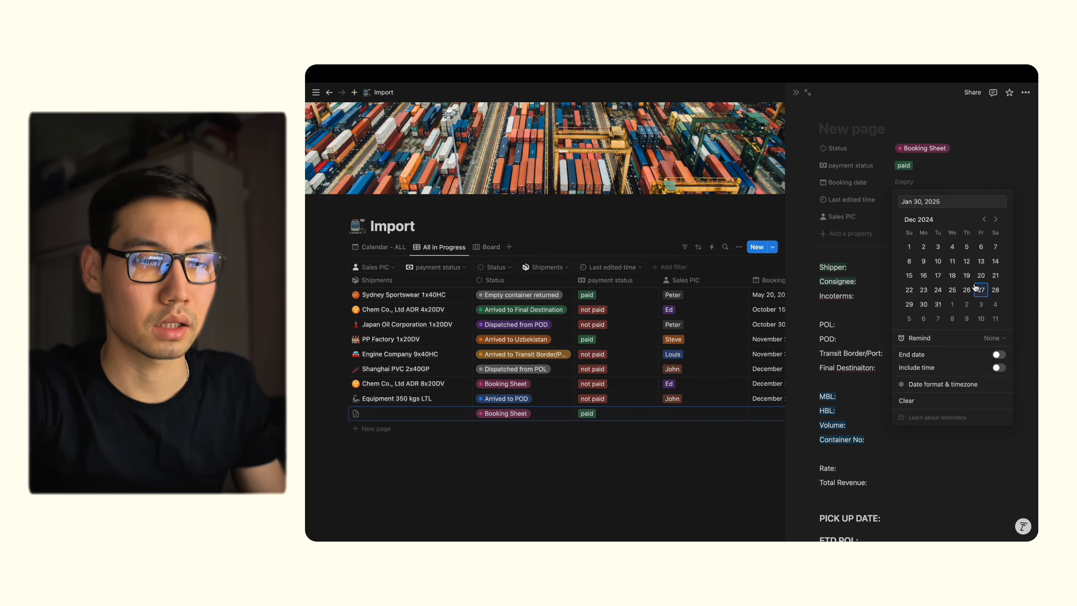
left_click(927, 263)
left_click(872, 282)
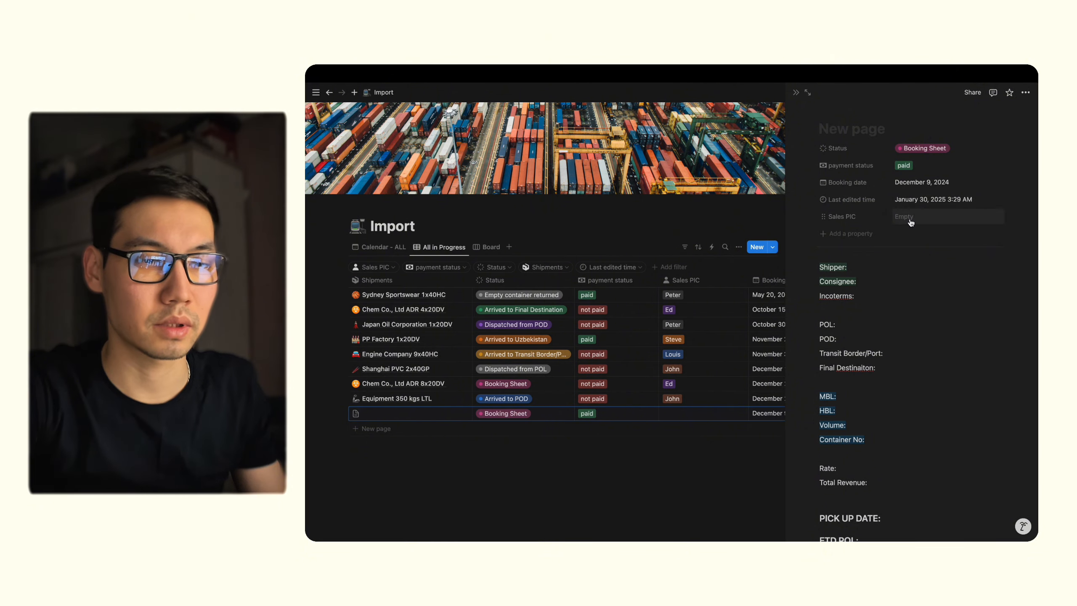
Assign the first person in the option list as the new shipment's Sales PIC
left_click(909, 217)
left_click(919, 246)
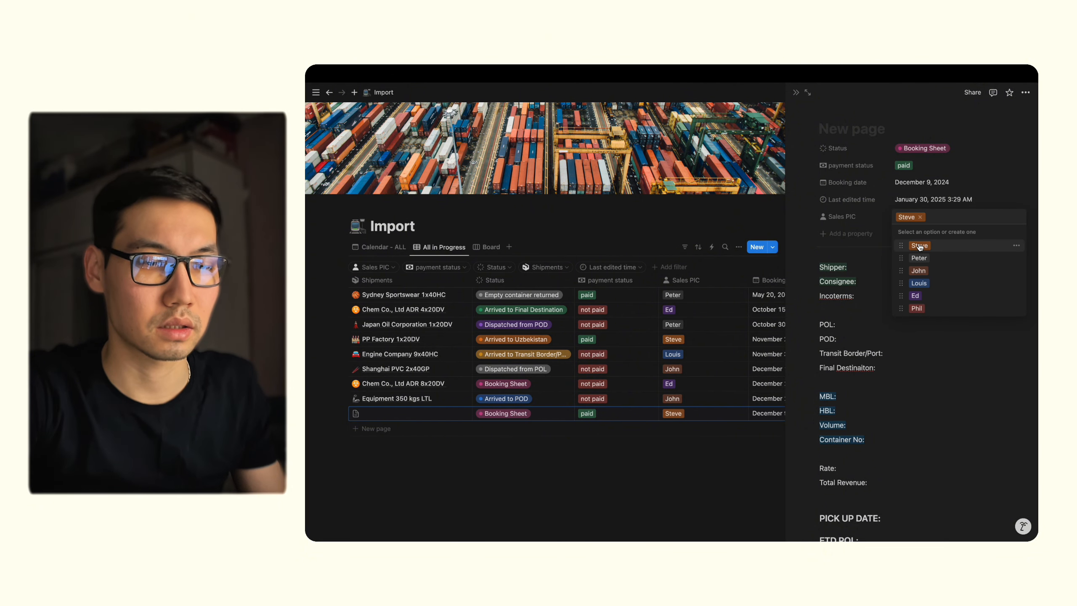
left_click(912, 419)
Fill in both the Rate and the Total Revenue of the new shipment as 8000 USD
scroll(910, 417, "down", 1)
left_click(863, 438)
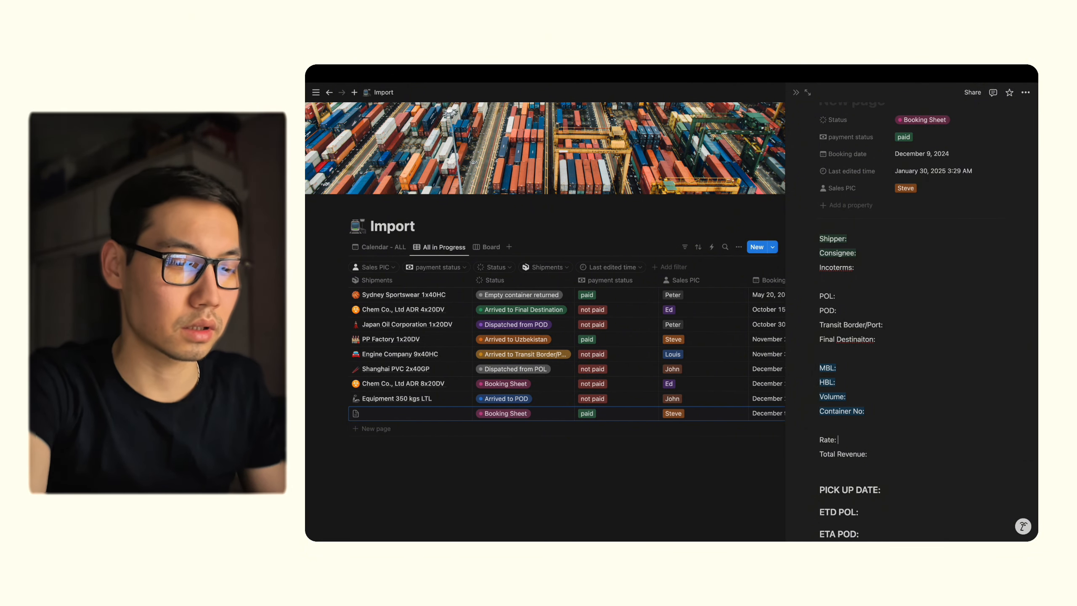
type("8000 USD")
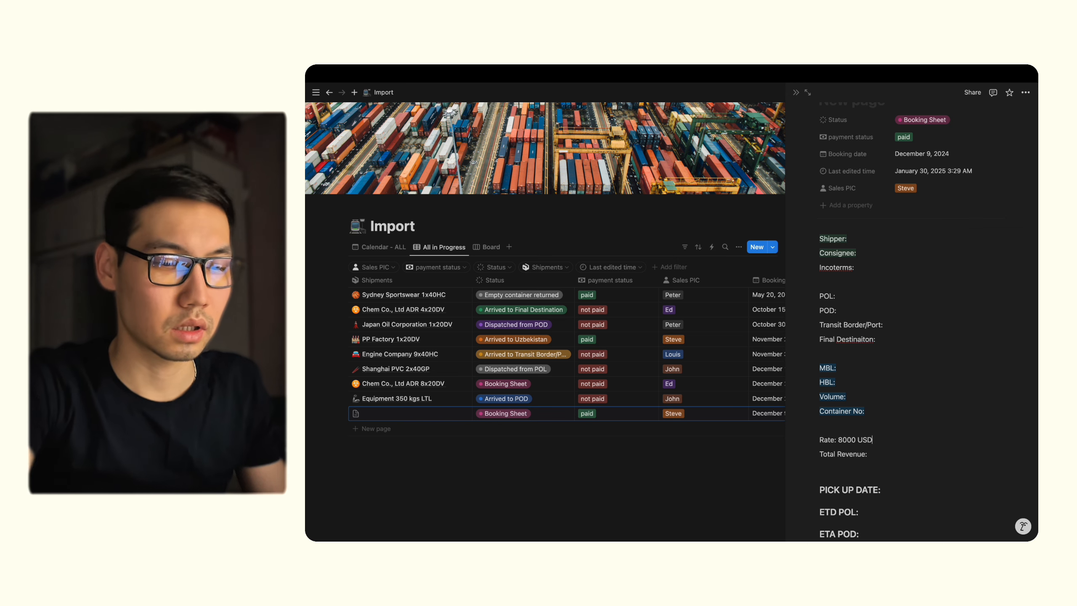
type(" 80")
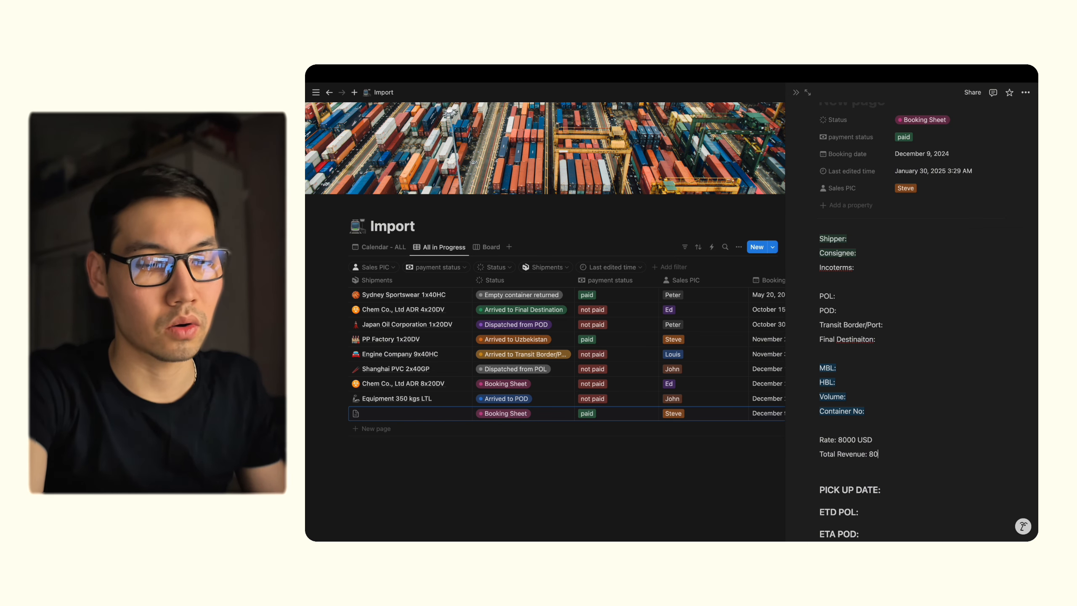
type("00 USD")
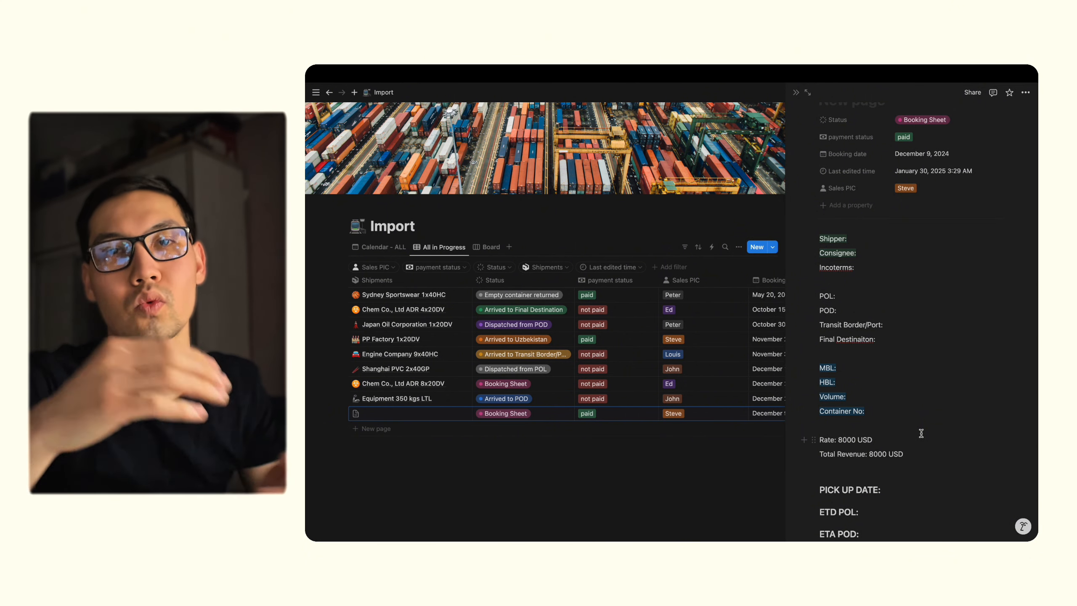
Title the new shipment page Berlin Tyre Company 1x20DV COC and give it a tyre icon
scroll(921, 433, "up", 1)
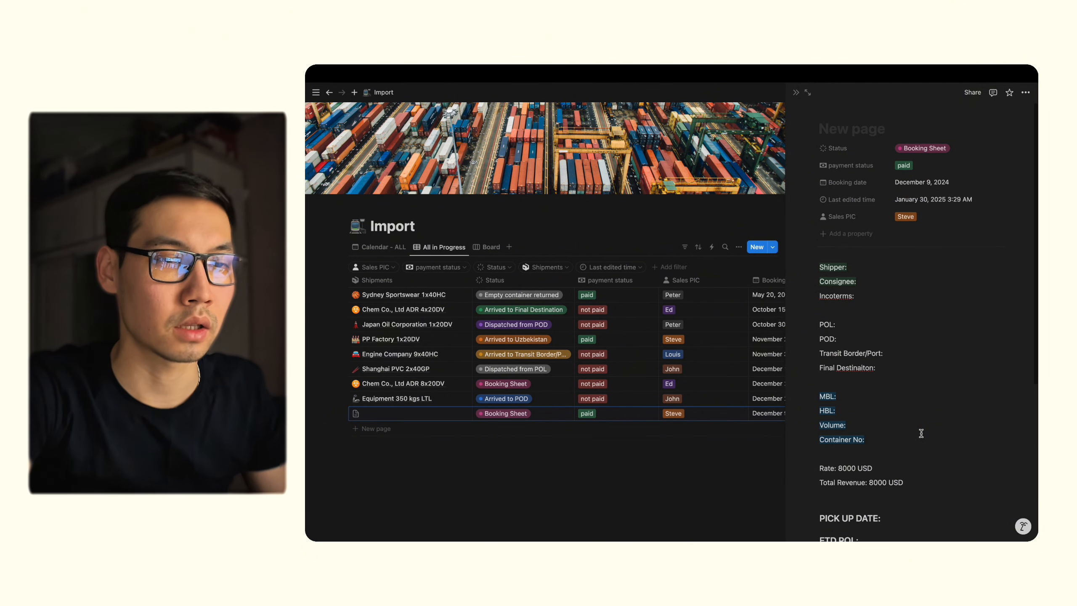
left_click(854, 126)
type("Ber")
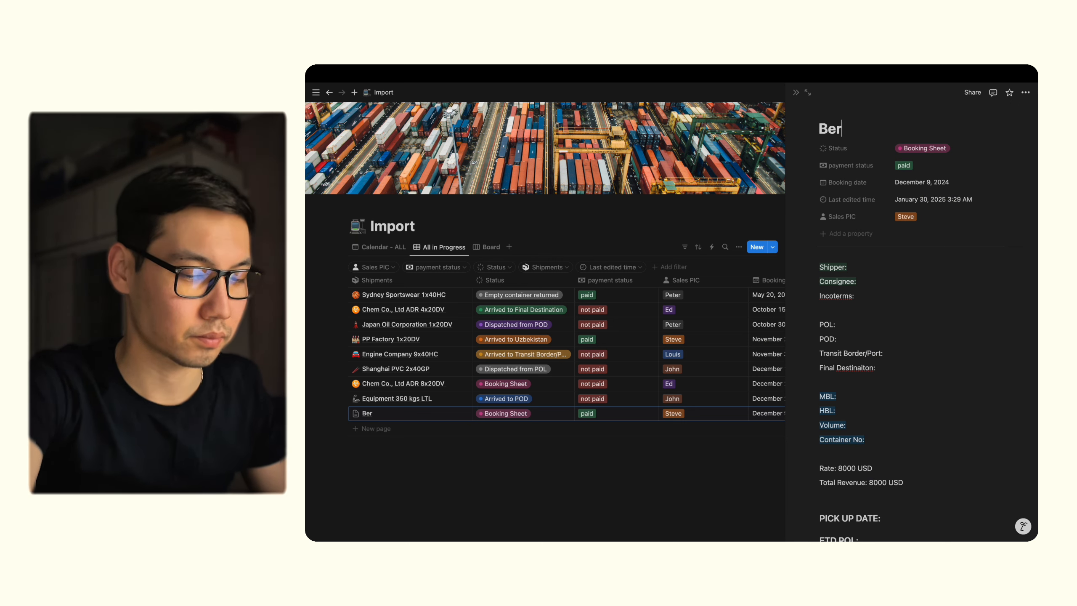
type("lin Tyre Company")
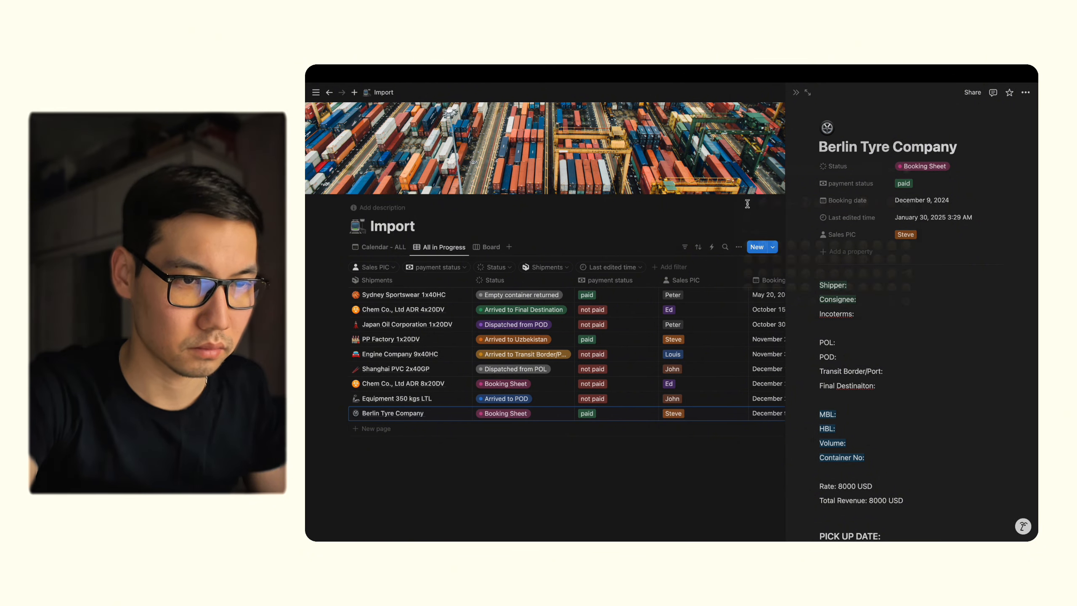
type(" 1x20DV")
Fill in shipper Berlin Tyre Company, consignee Samarkand Vehicle Factory, incoterms FOB, POL Bremerhaven, POD Mersin, a dash for Transit Border/Port and final destination Samarkand
type(" Berlin Tyre")
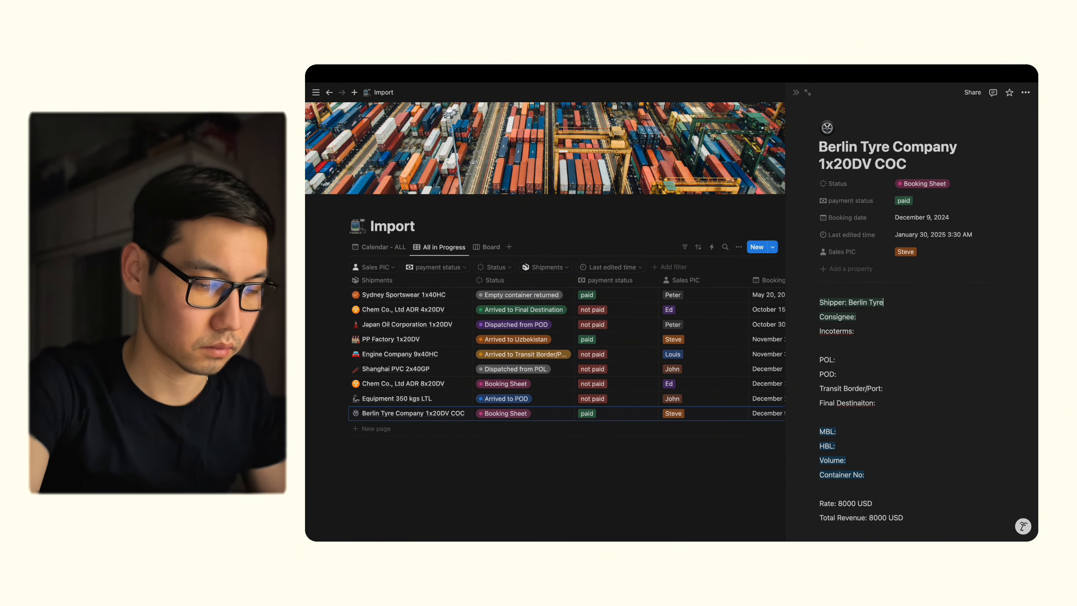
type("kand Vehicle Factory")
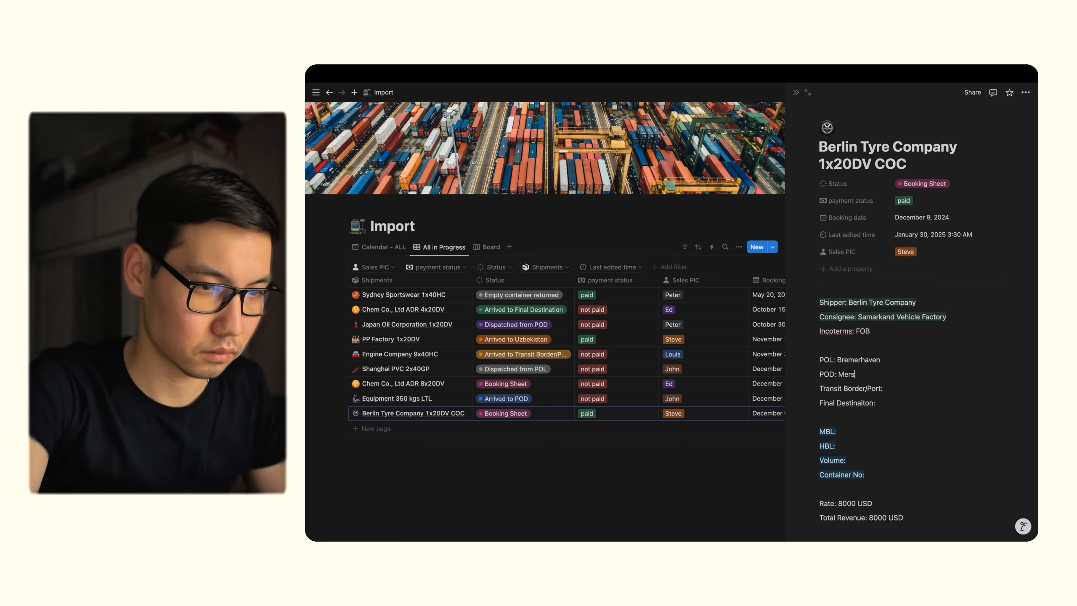
type("kand")
left_click(868, 430)
type("MRSK20241209001")
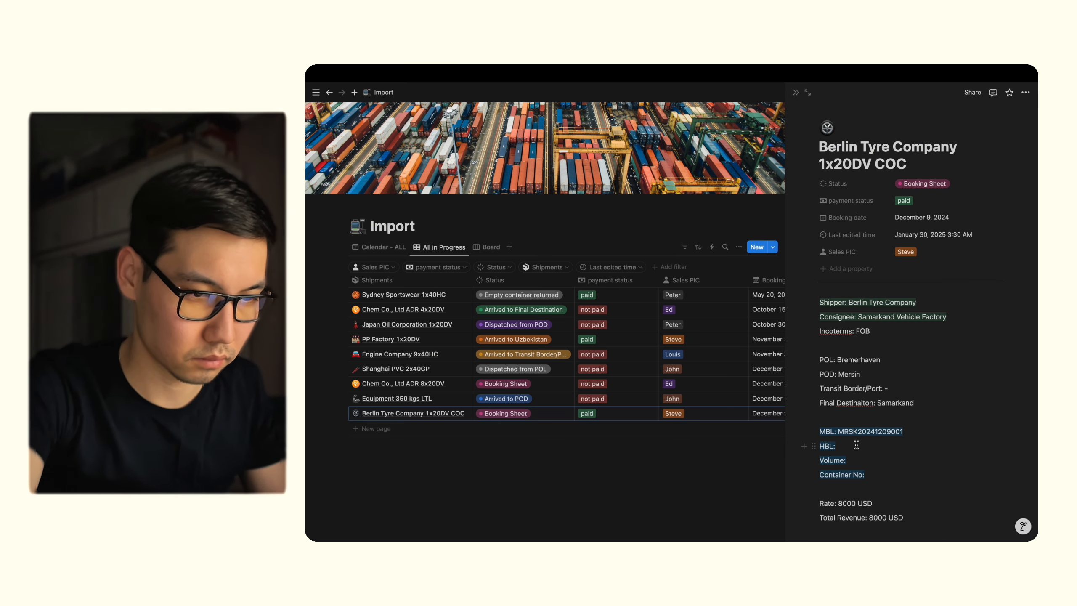
left_click(857, 445)
type("E")
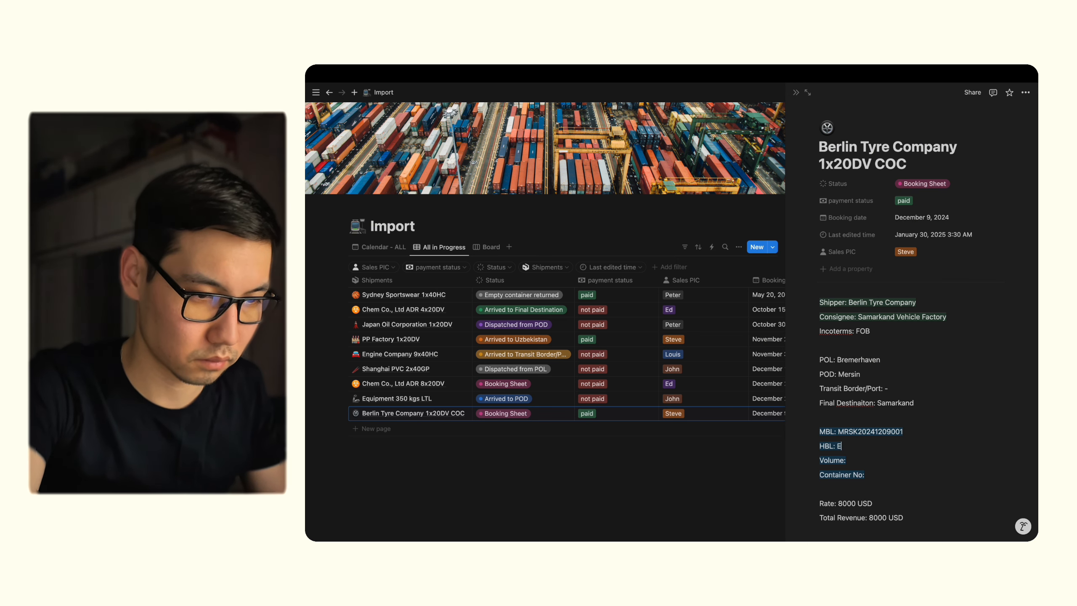
type("AHBL20241209001")
Enter the volume as 1x20 DV COC → truck and the container number as MRKU2001234 → 24TKU25
left_click(852, 460)
type("1x20 DV")
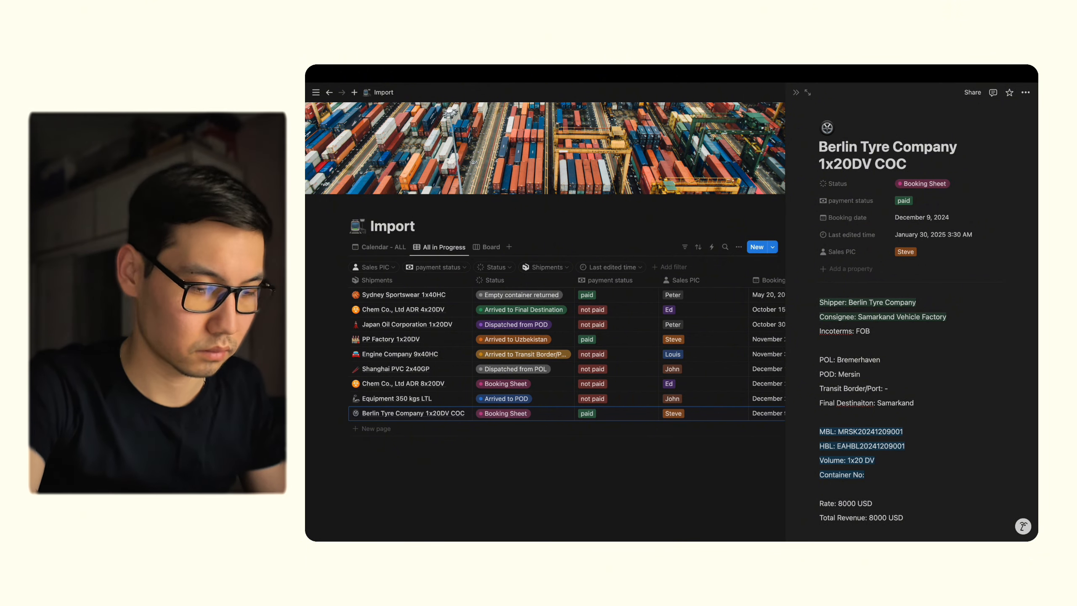
type("MRKU200123")
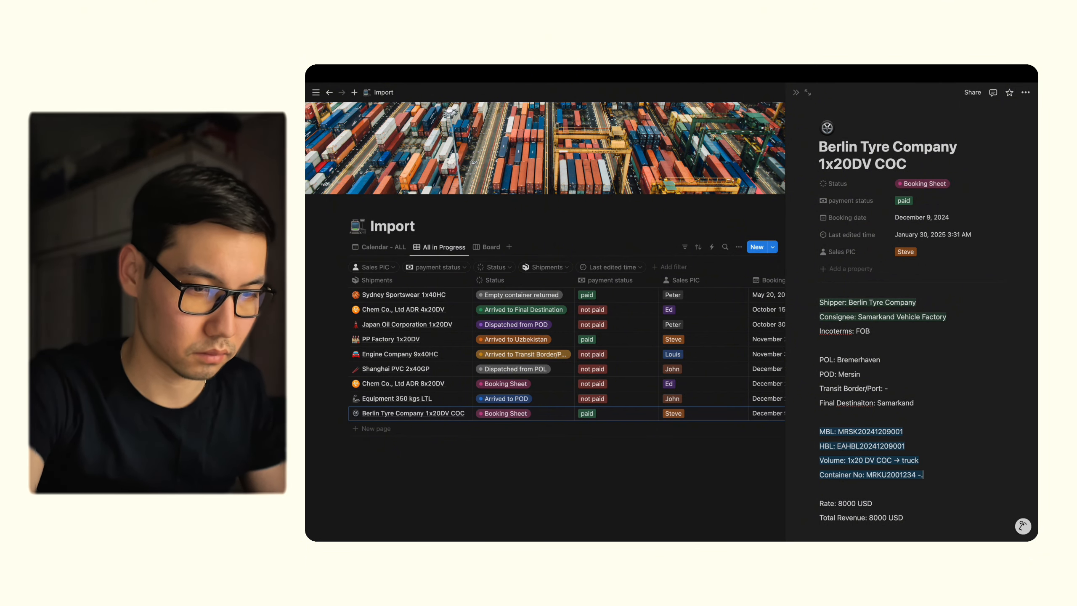
type("4 → 24TJ")
key("BackSpace")
type("KU25")
Delete the PICK UP DATE heading from the Berlin Tyre Company page and close the page
scroll(906, 416, "down", 3)
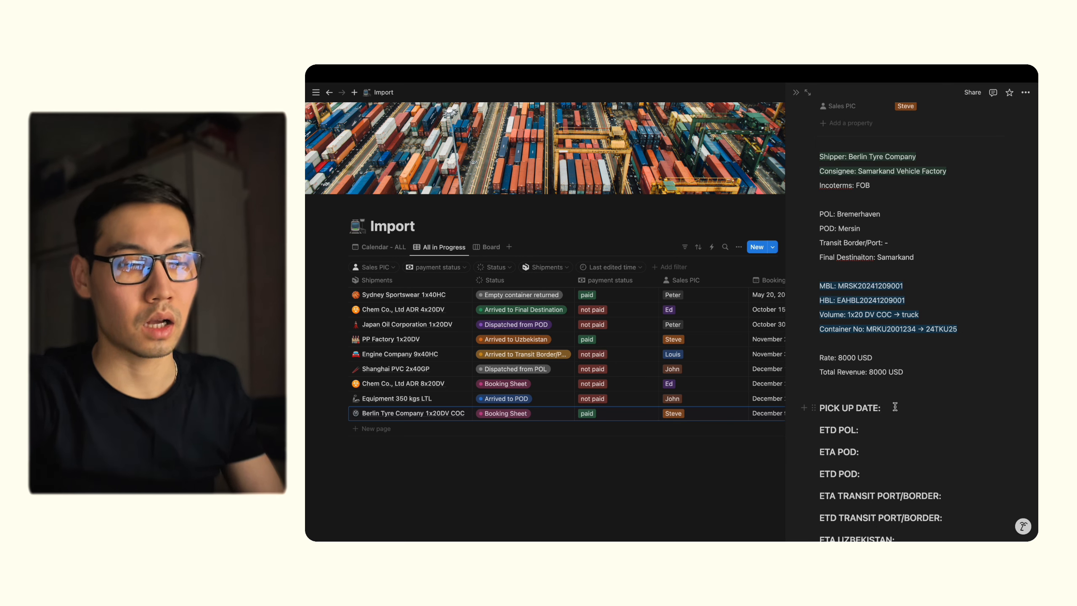
key("BackSpace")
key("BackSpace")
key("BackSpace")
key("BackSpace")
key("BackSpace")
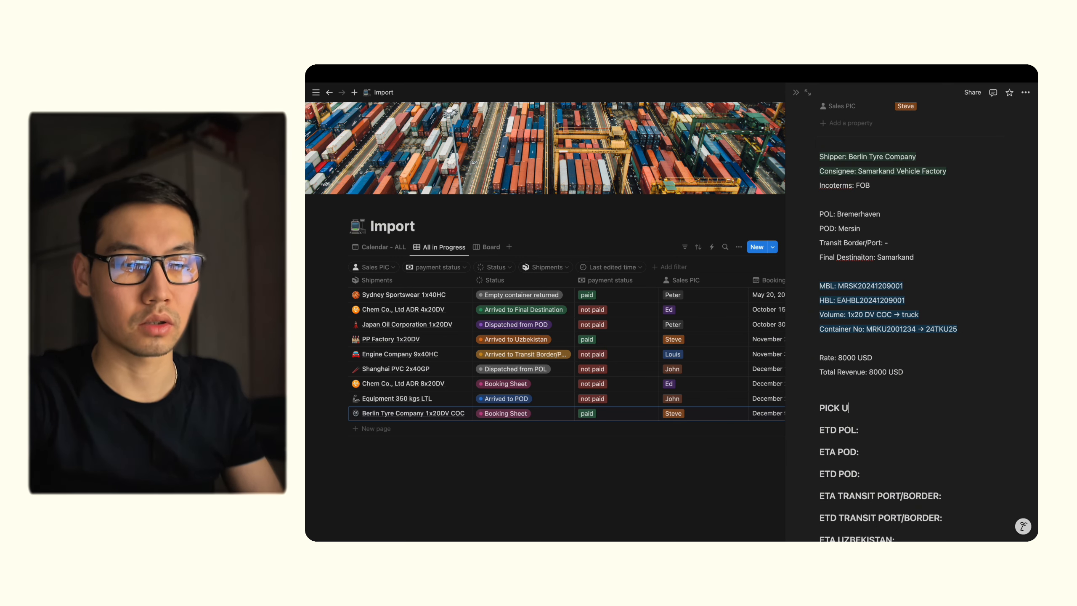
key("BackSpace")
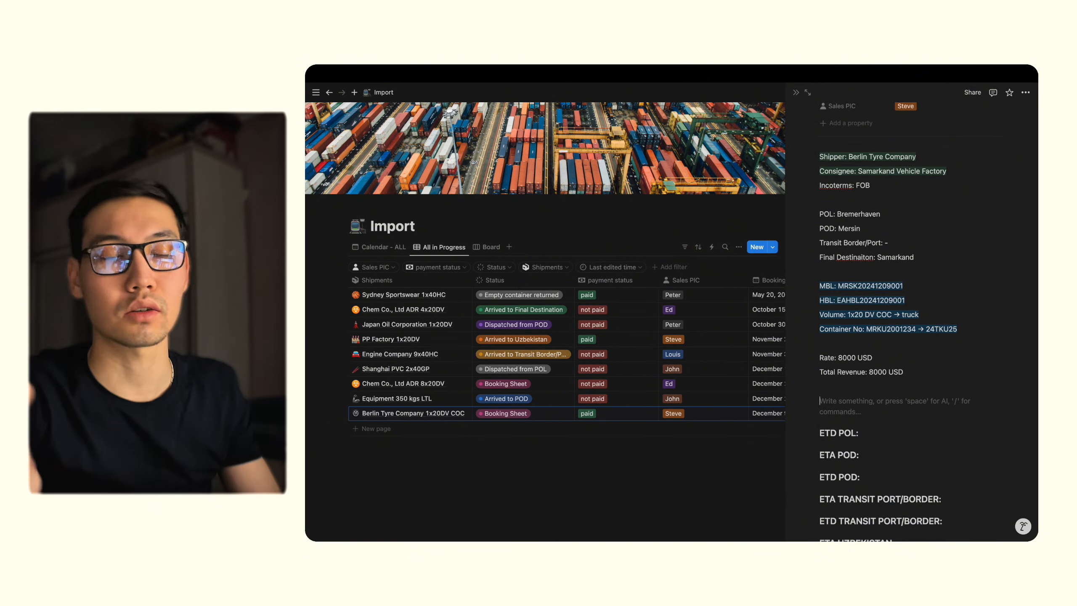
scroll(902, 407, "up", 5)
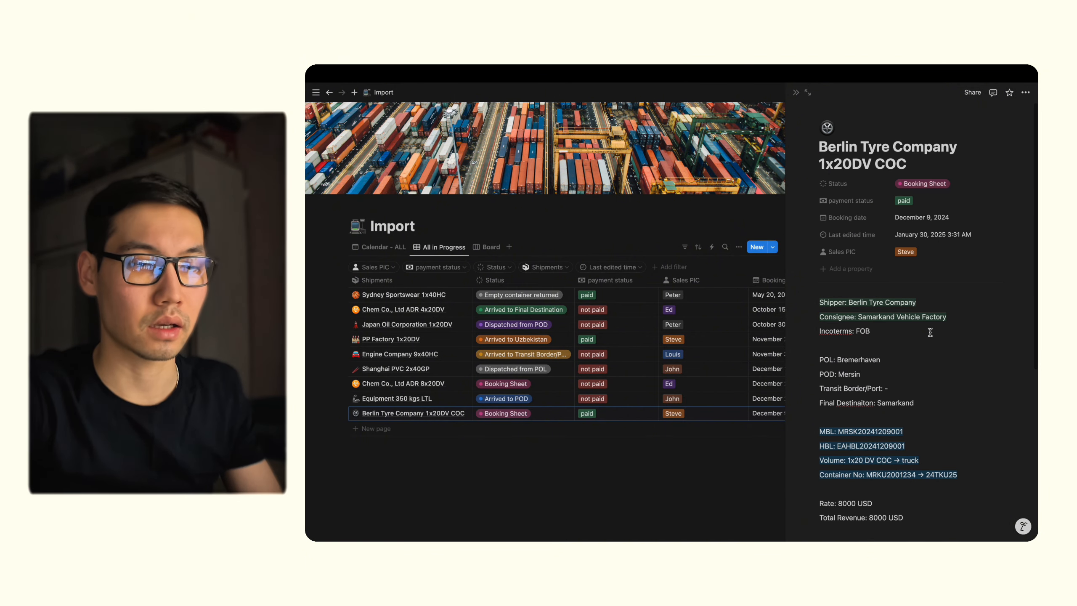
scroll(891, 373, "down", 10)
left_click(881, 335)
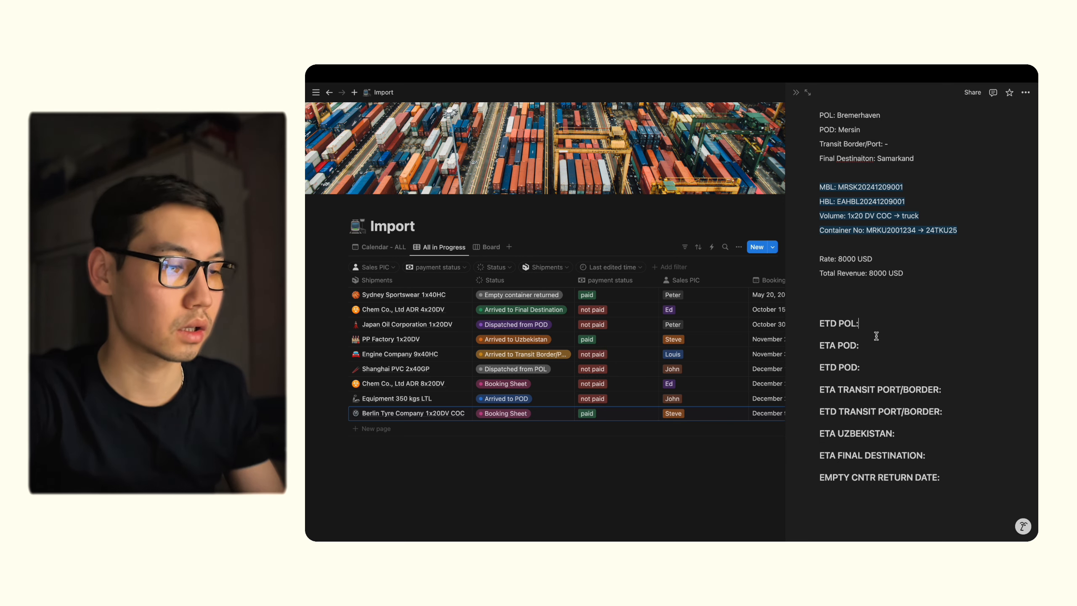
left_click(587, 484)
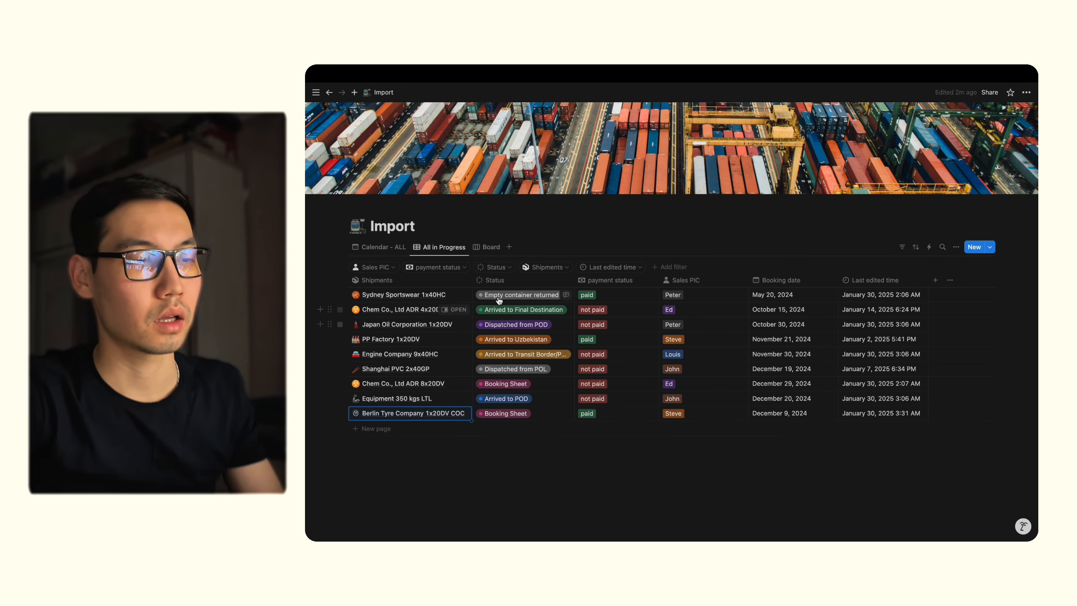
Check where the Berlin Tyre Company shipment appears in the Board view and in the December 2024 calendar
left_click(492, 248)
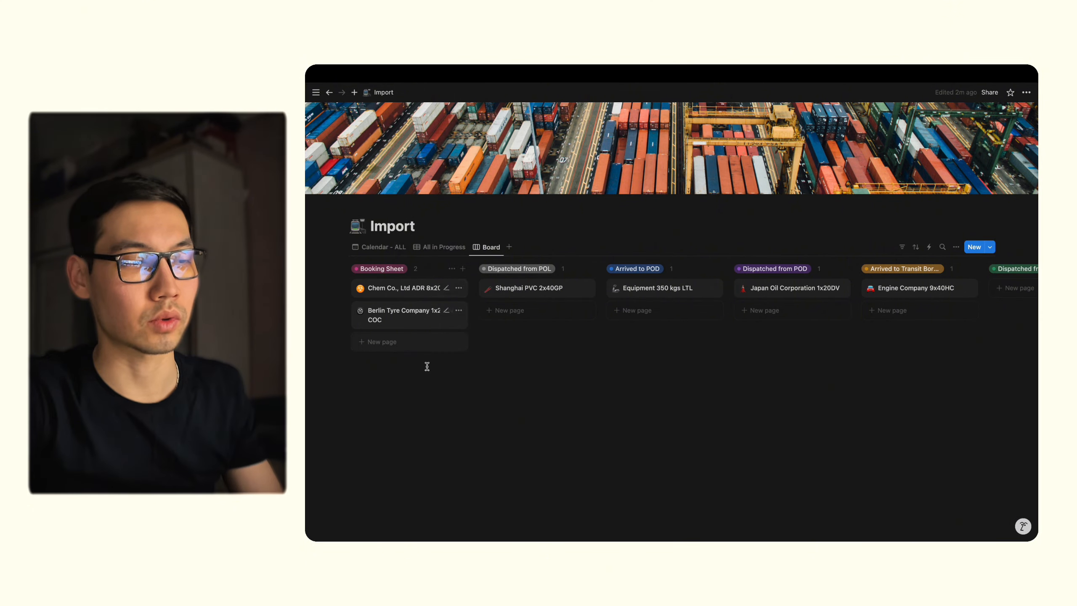
left_click(375, 252)
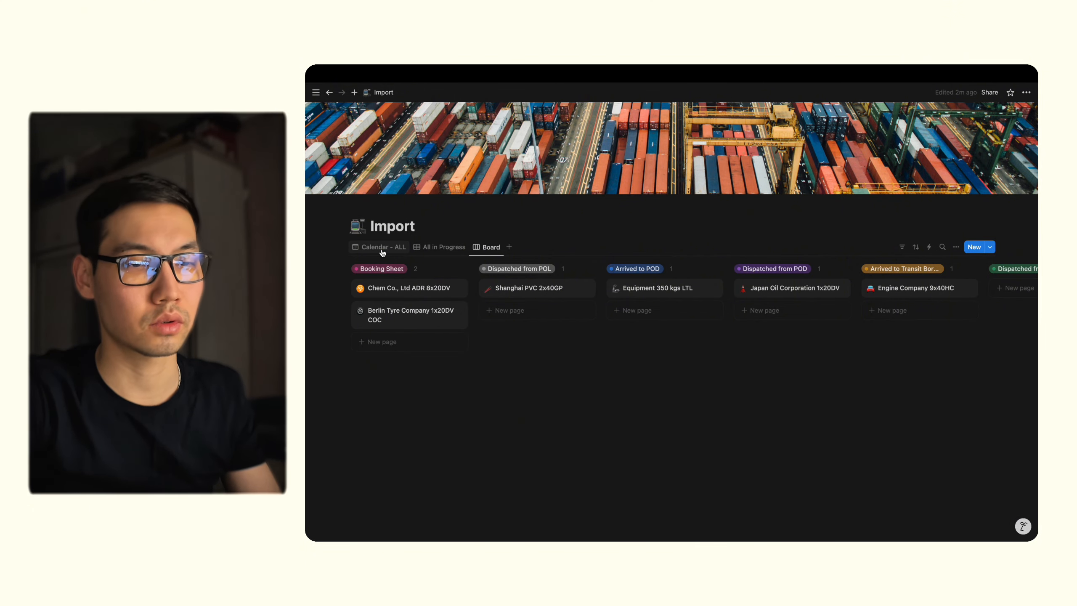
left_click(956, 265)
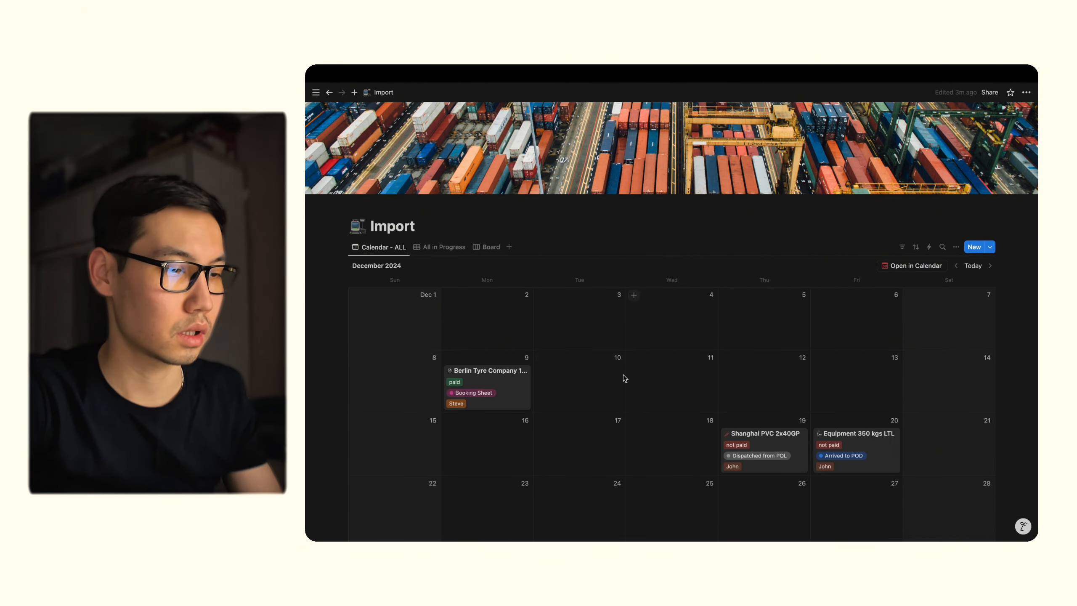
scroll(623, 374, "down", 2)
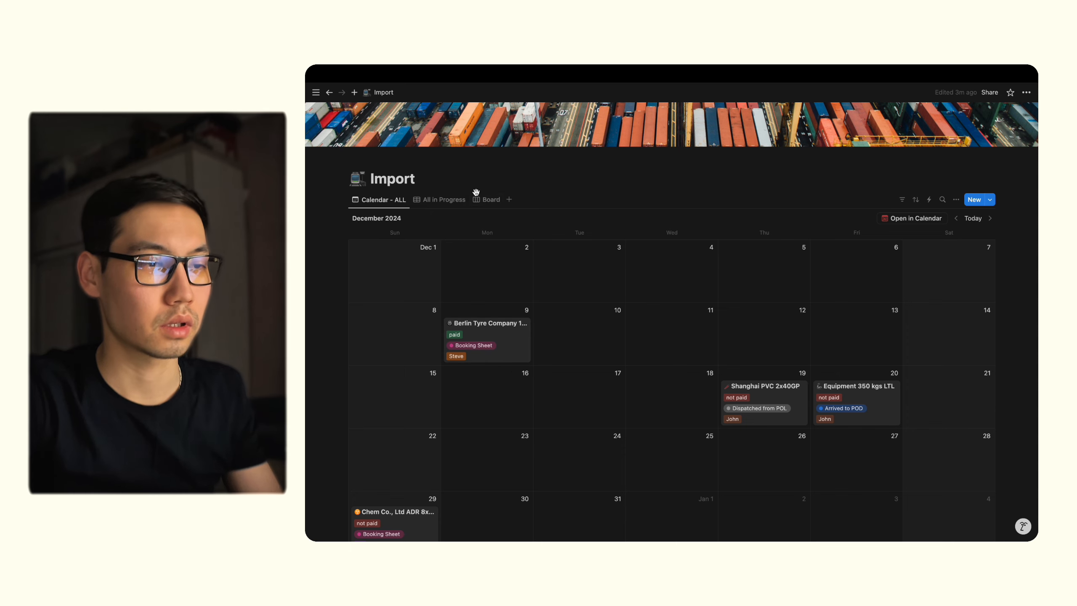
Move the Berlin Tyre Company card to Dispatched from POL on the board and enter 16/12/2024 as ETD POL on its page
left_click(485, 198)
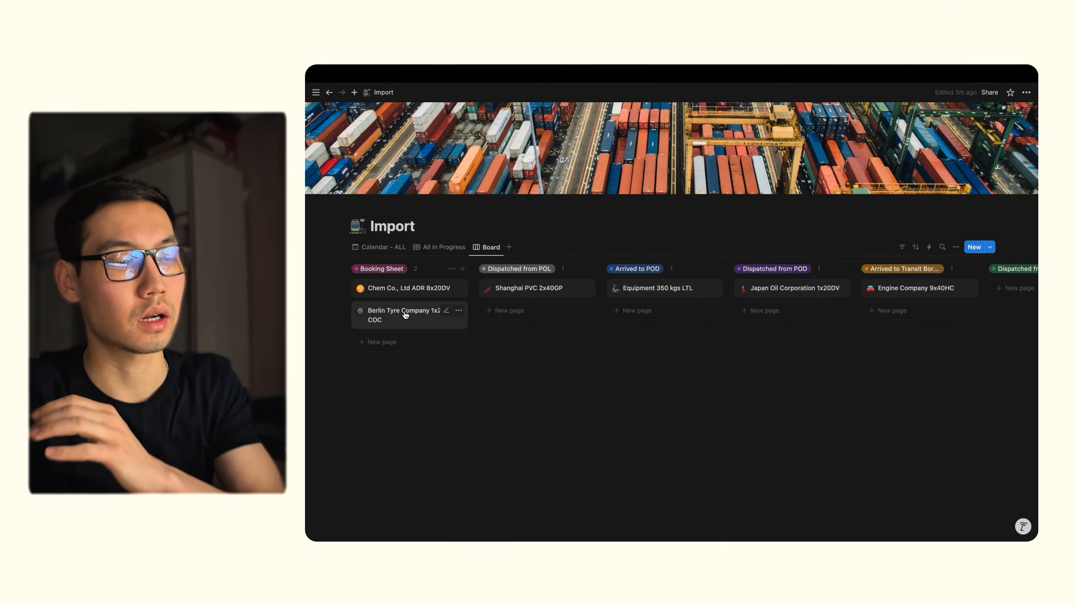
left_click_drag(412, 316, 530, 316)
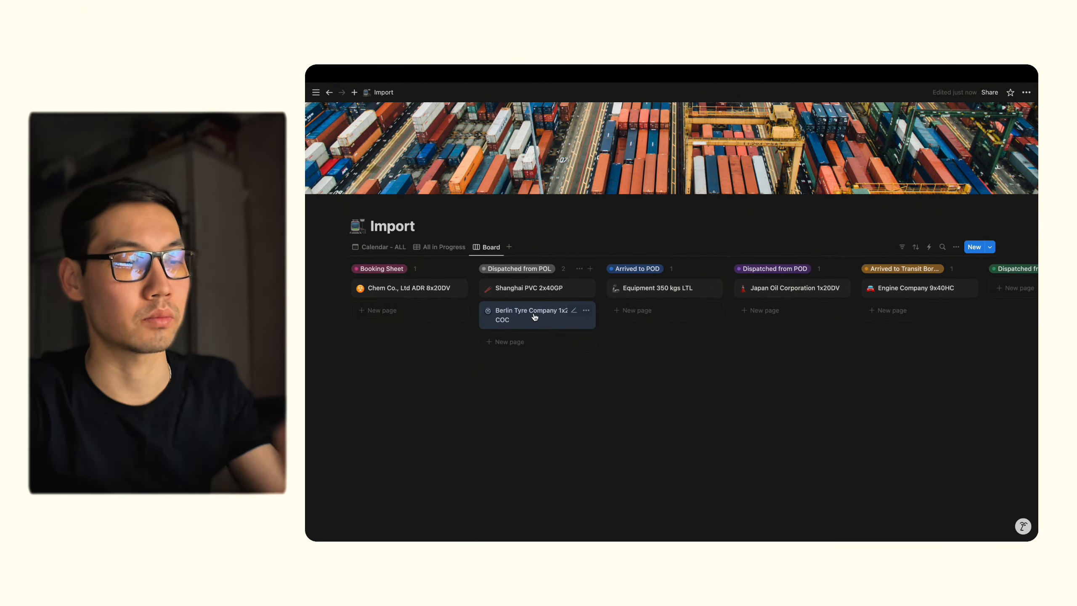
left_click(535, 317)
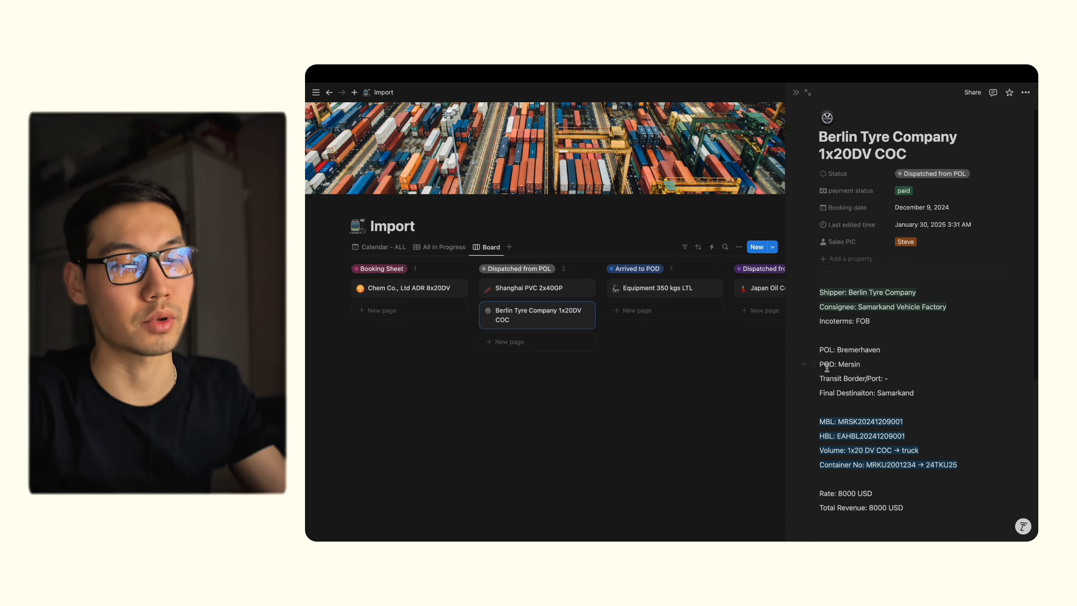
scroll(848, 373, "down", 5)
left_click(879, 410)
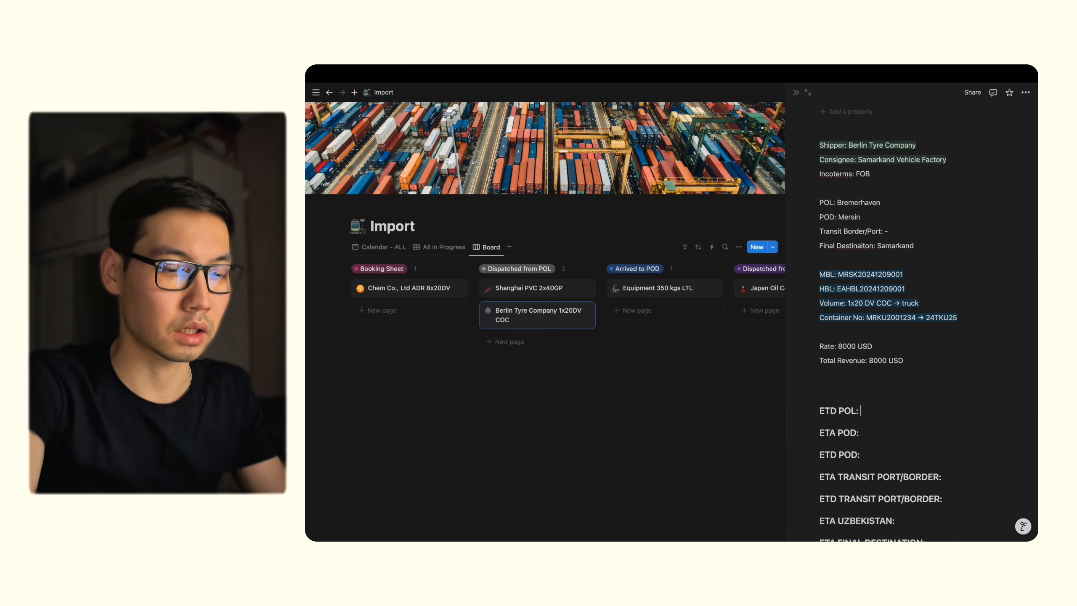
type("16/12/2024")
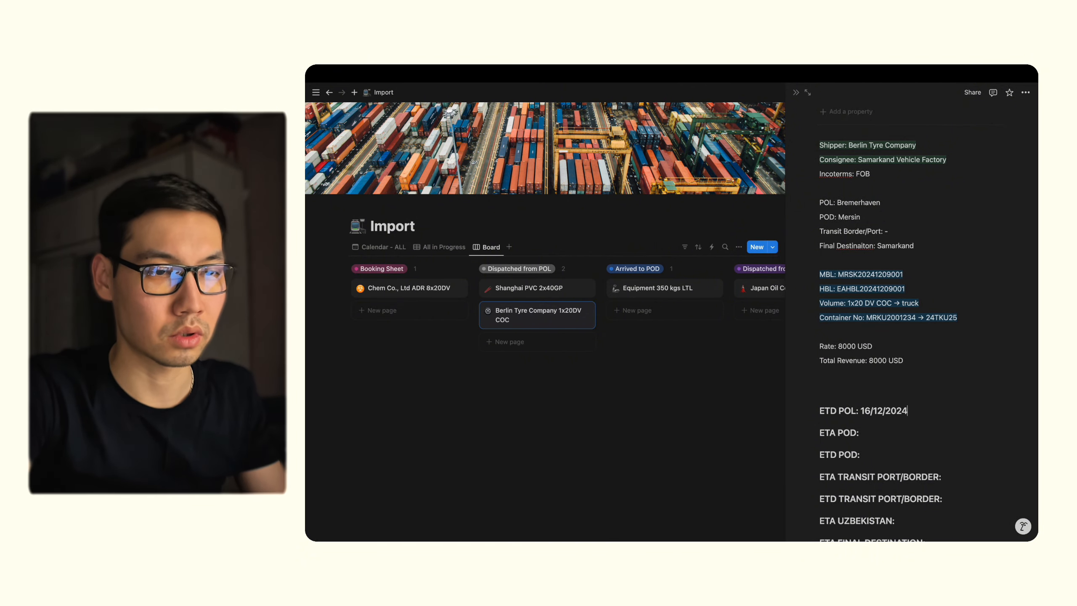
scroll(912, 323, "up", 5)
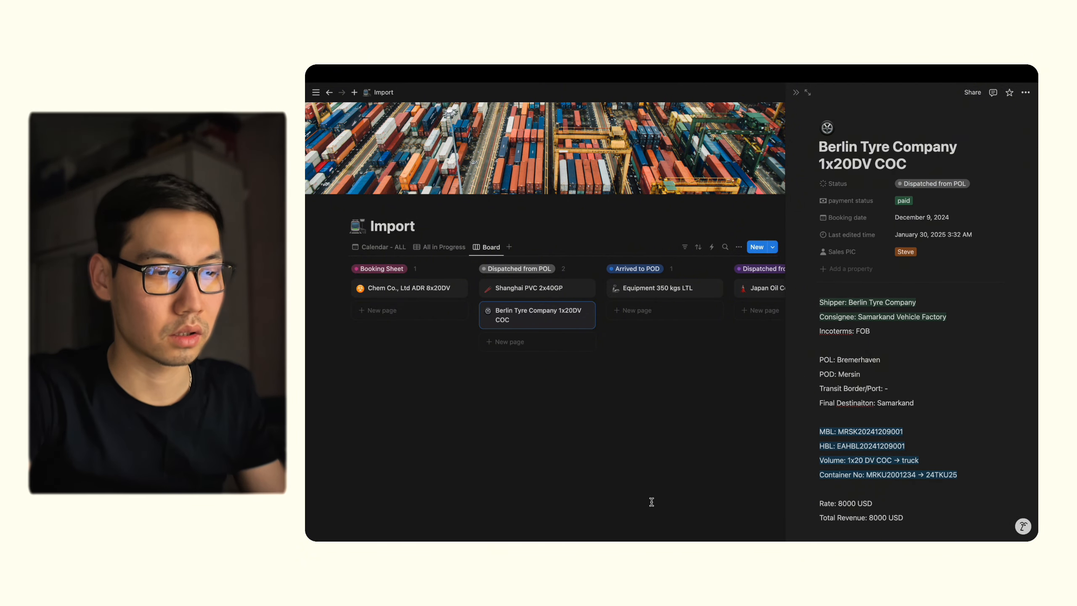
Move the Berlin Tyre Company card to Arrived to POD on the board and enter 2/01/2025 as ETA POD on its page
left_click(683, 425)
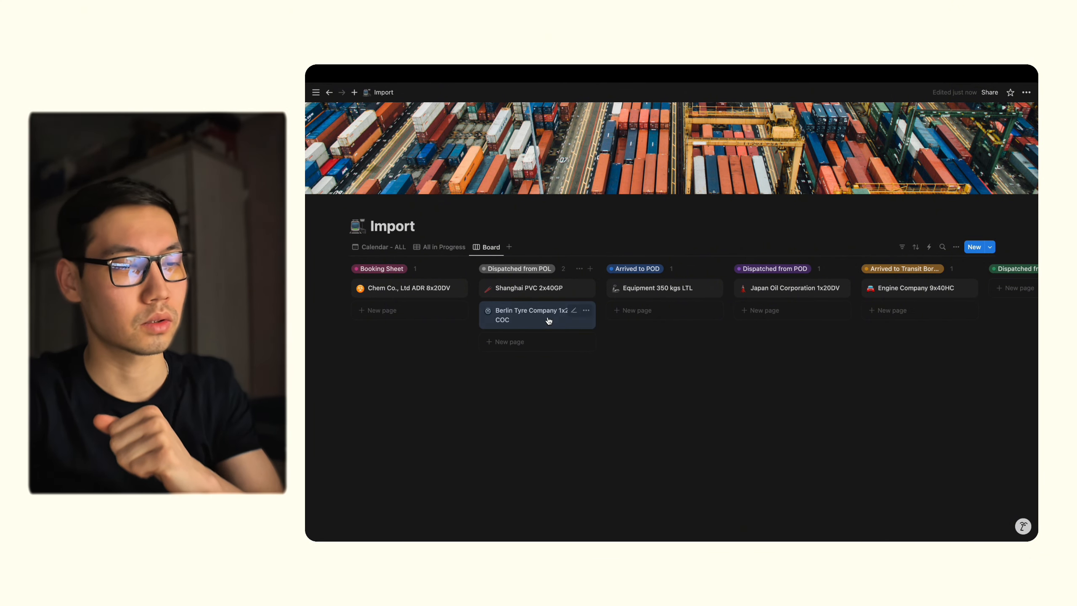
left_click_drag(547, 318, 676, 330)
left_click(674, 319)
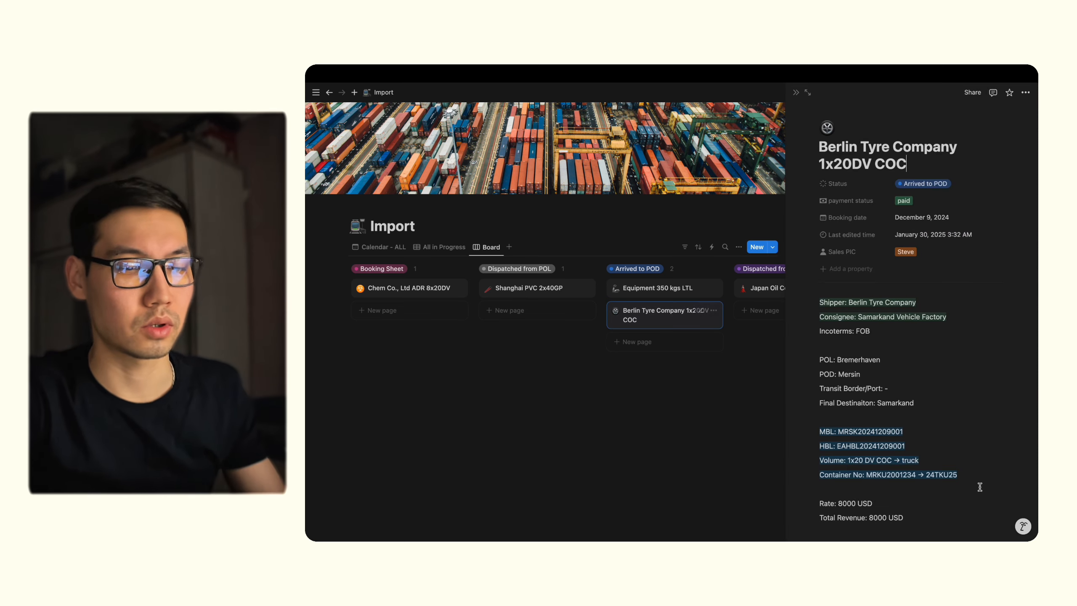
scroll(939, 423, "down", 5)
left_click(883, 320)
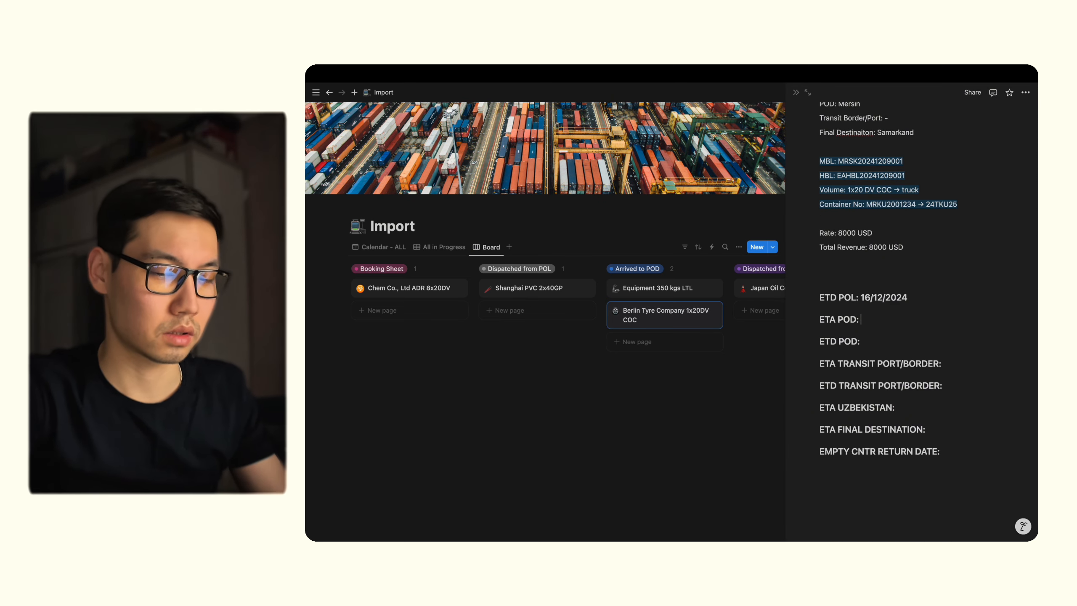
type("2/01")
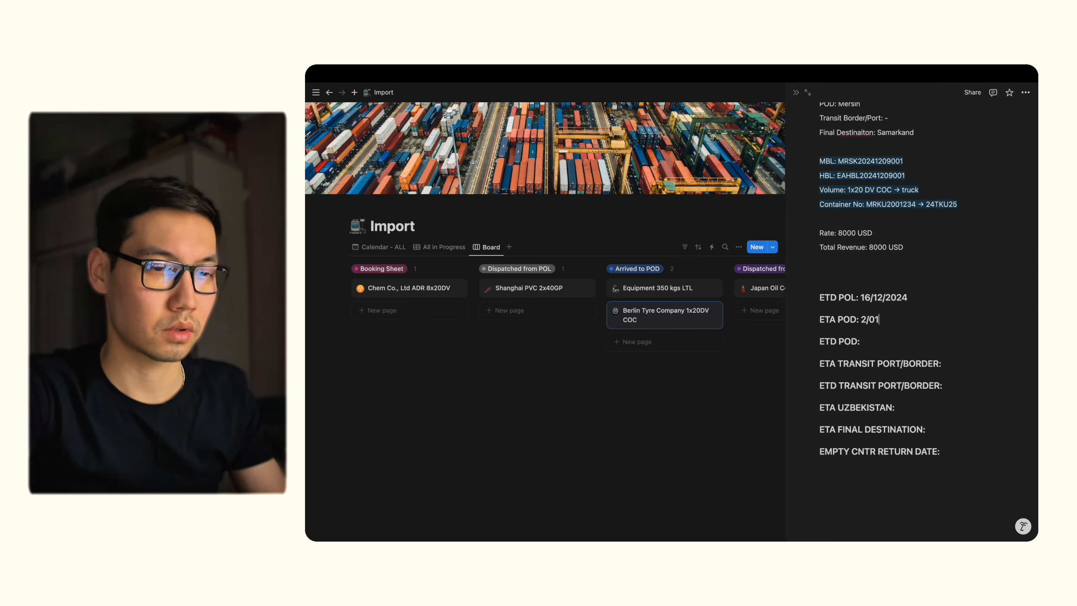
type("/2025")
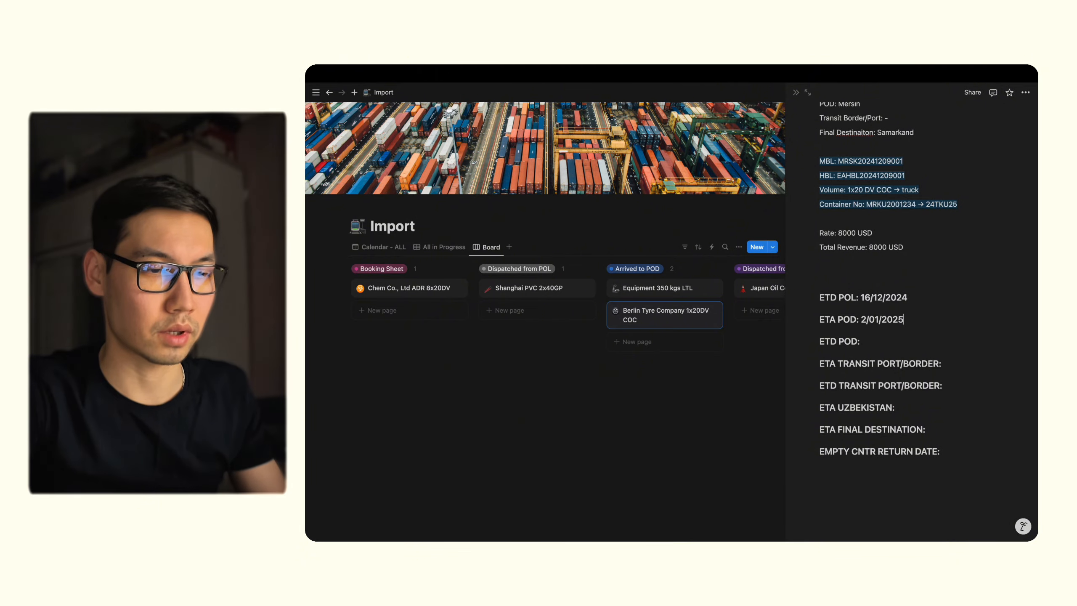
left_click(693, 413)
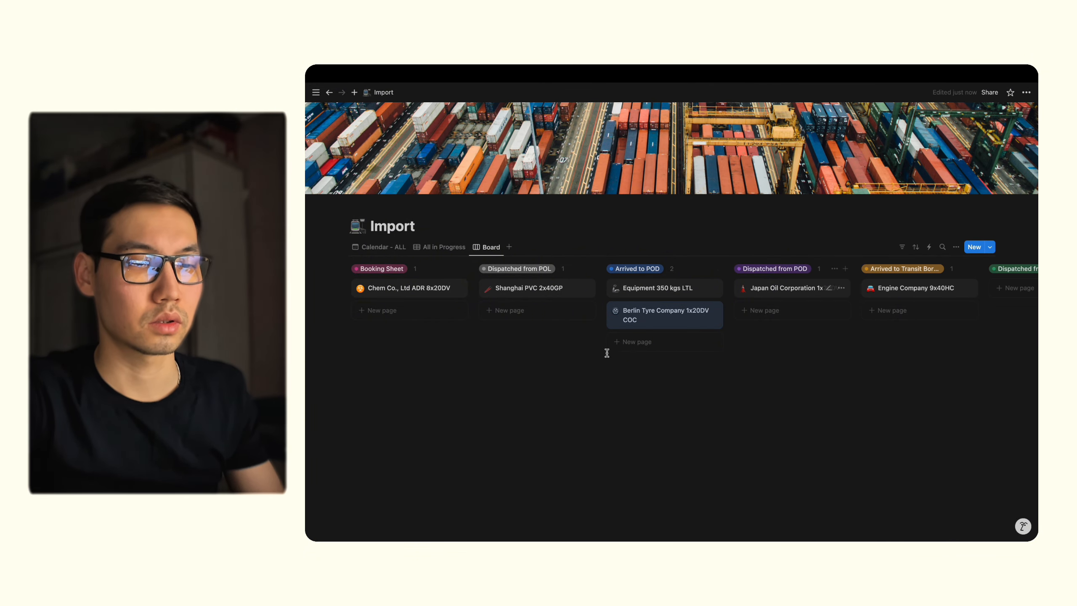
Check the Berlin Tyre Company shipment in the All in Progress table and return to the Board view
scroll(711, 356, "right", 3)
left_click(440, 247)
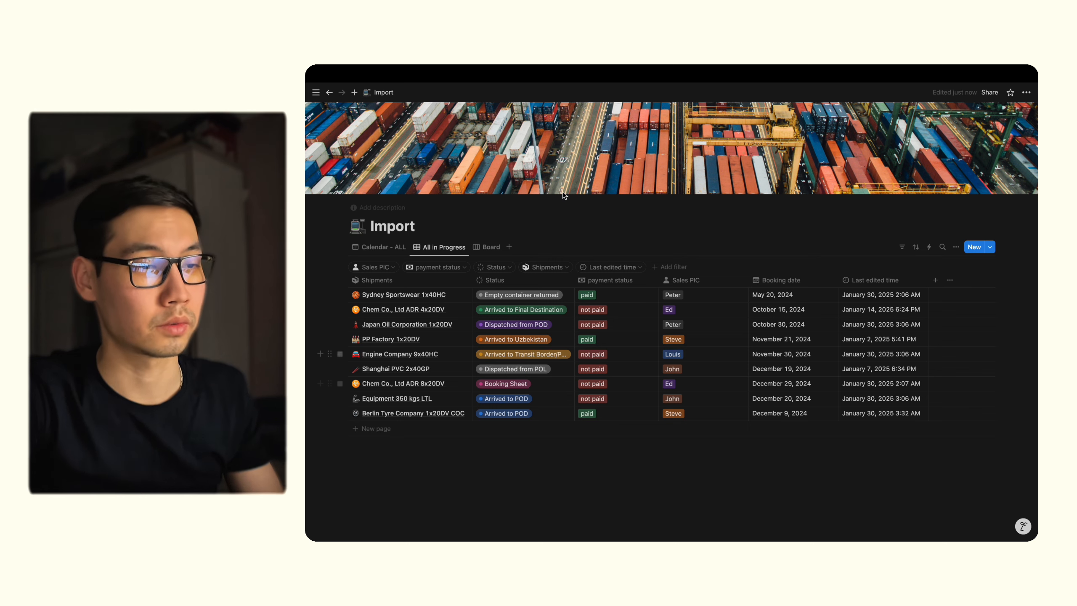
left_click(488, 247)
Move the Berlin Tyre Company card to Dispatched from POD and enter 7/01/2025 as ETD POD on its page
scroll(518, 316, "right", 3)
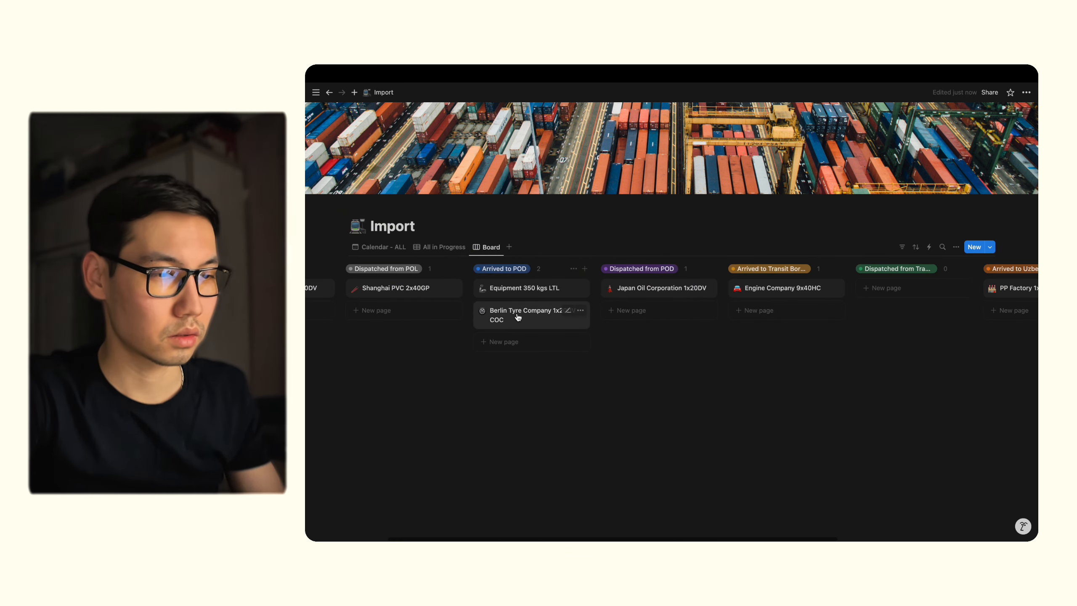
left_click_drag(518, 316, 664, 313)
left_click(669, 318)
scroll(907, 434, "down", 5)
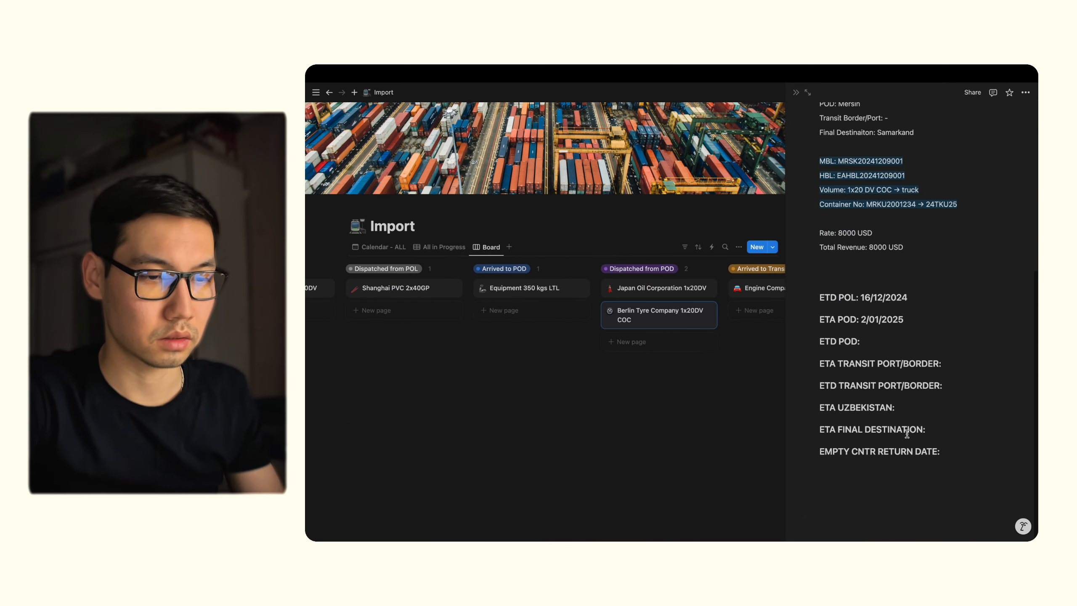
key("Down")
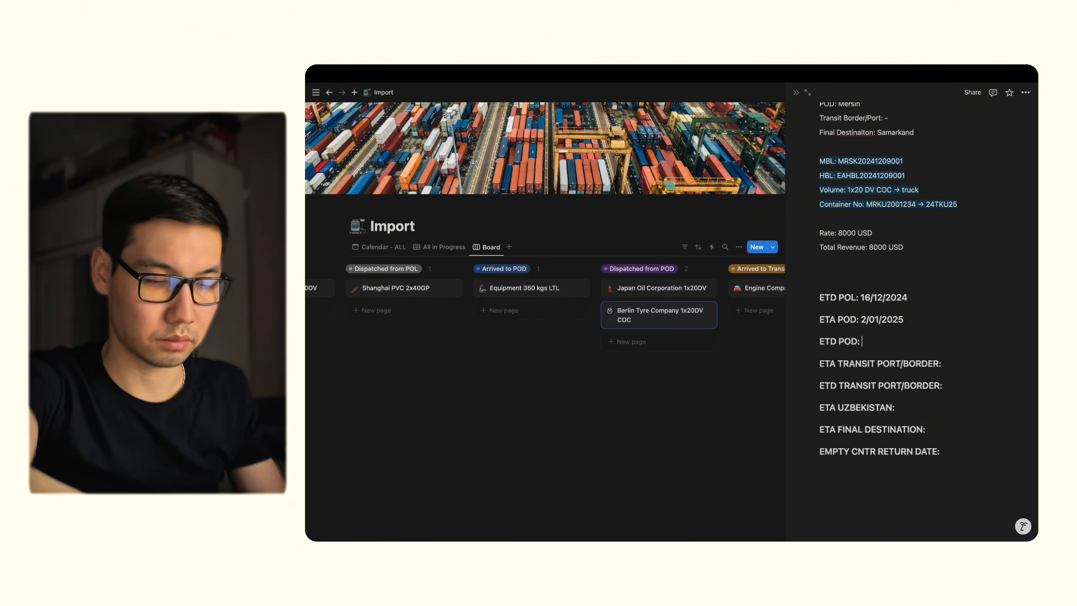
type("&")
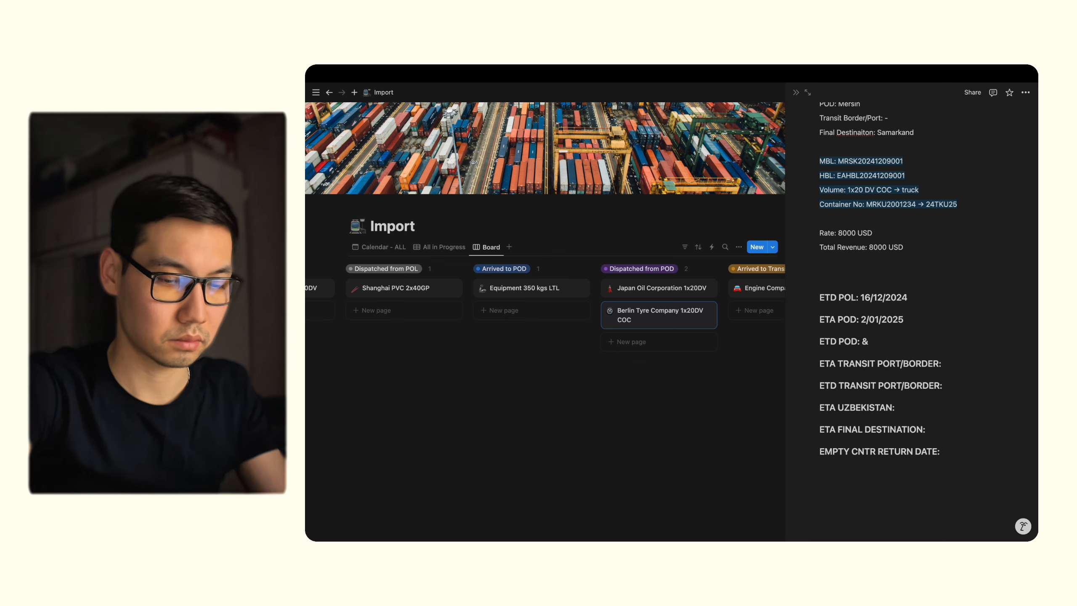
key("BackSpace")
type("7/01/")
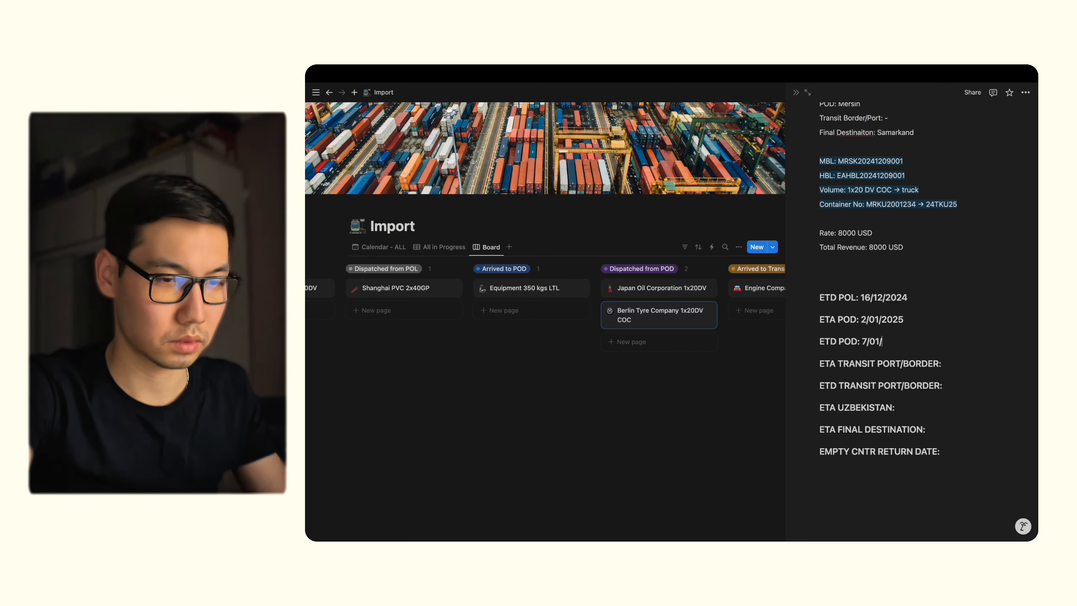
type("2025")
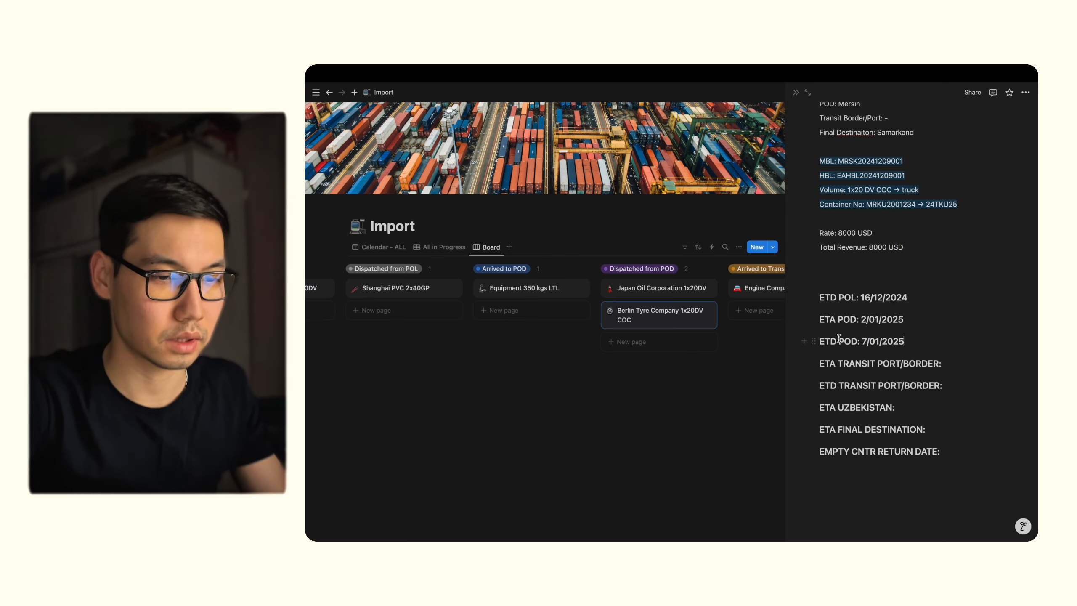
left_click(670, 409)
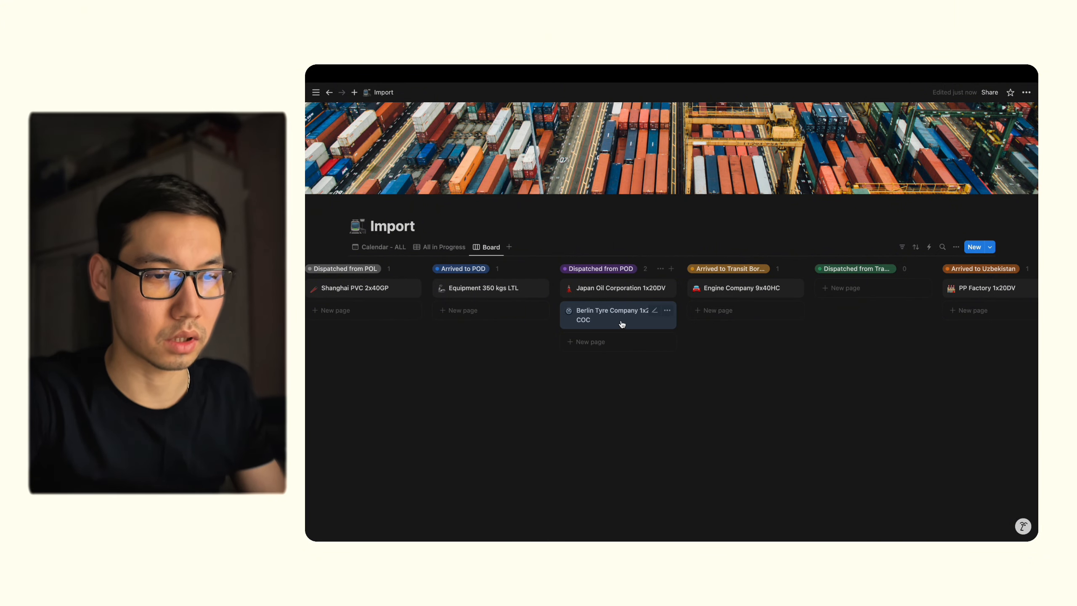
Move the Berlin Tyre Company card to Arrived to Uzbekistan and open its page at the shipment dates
scroll(715, 388, "right", 2)
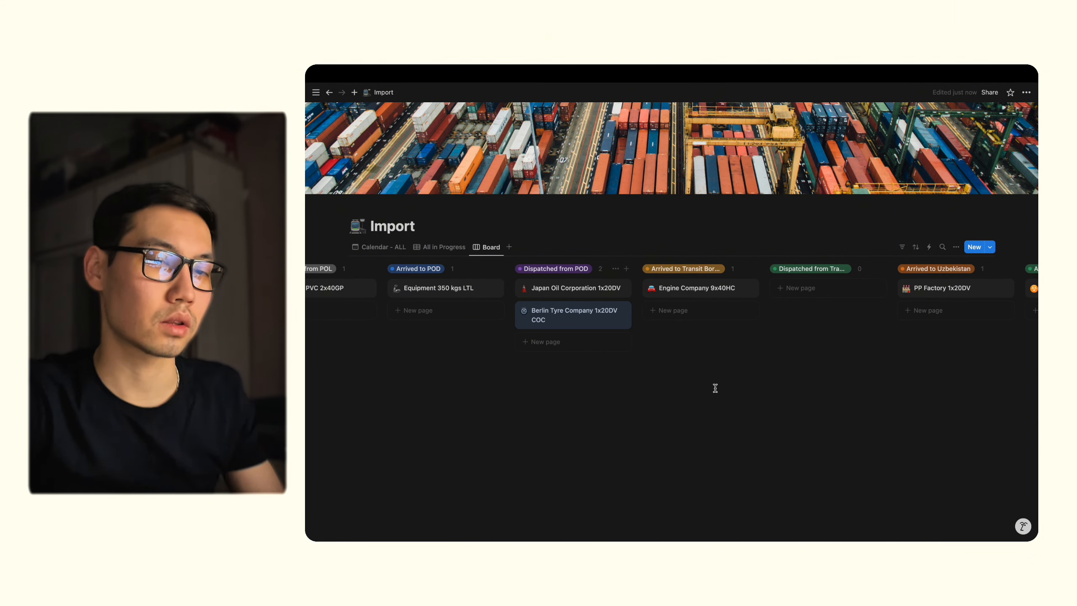
left_click_drag(564, 321, 923, 326)
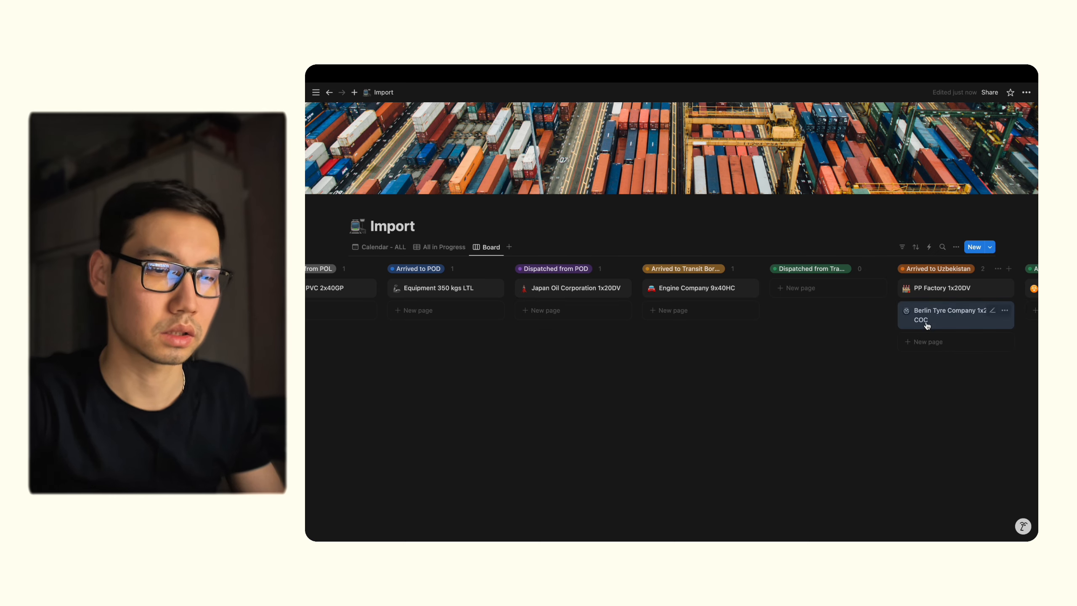
left_click(933, 316)
scroll(884, 405, "down", 6)
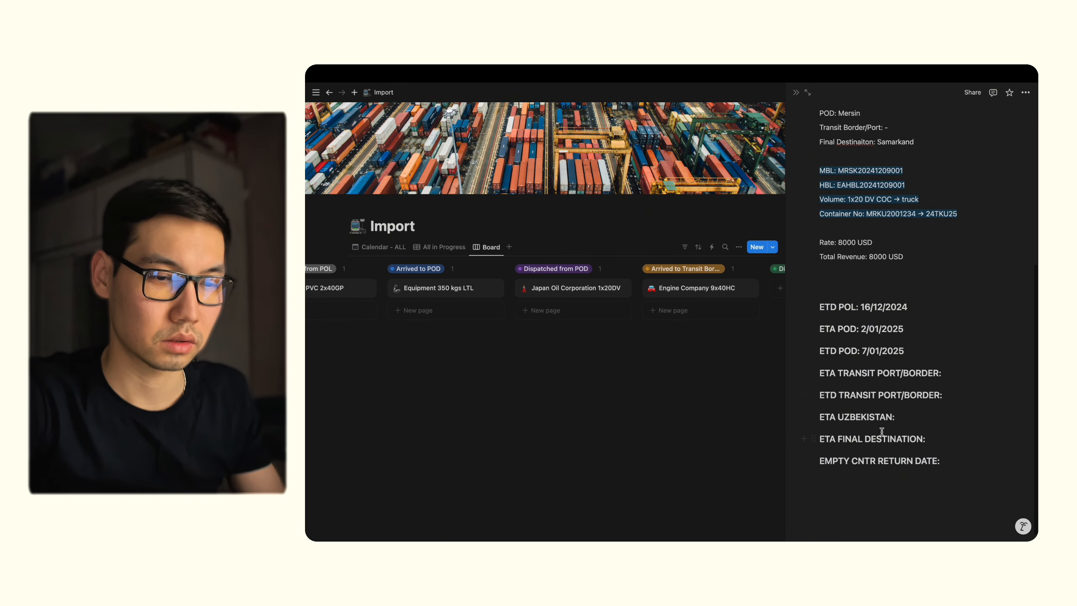
Delete the ETA and ETD TRANSIT PORT/BORDER headings from the Berlin Tyre Company page
left_click_drag(953, 395, 782, 368)
key("BackSpace")
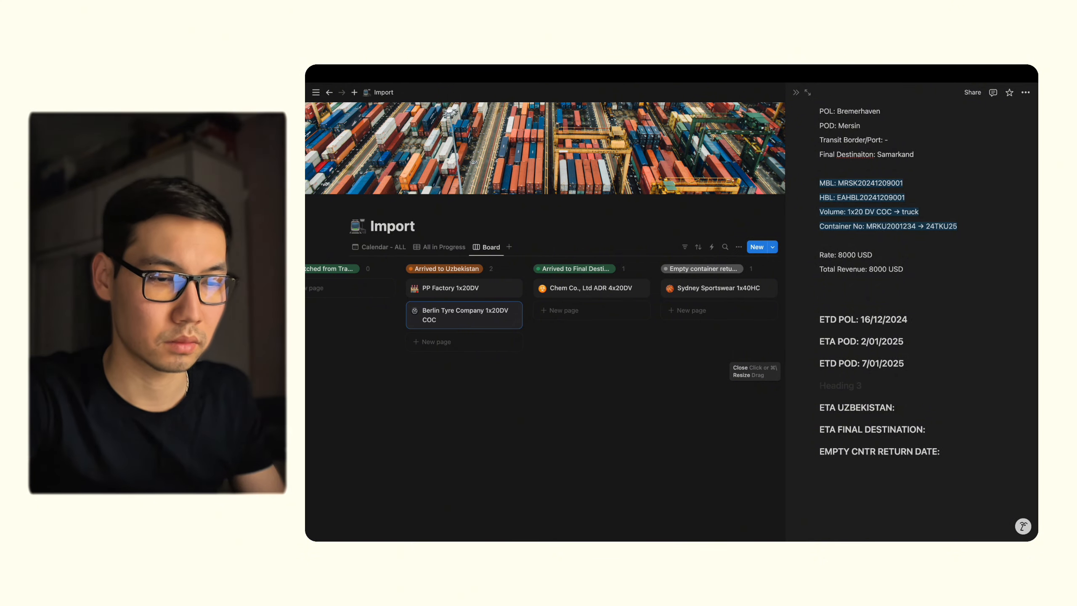
key("BackSpace")
key("BackSpace")
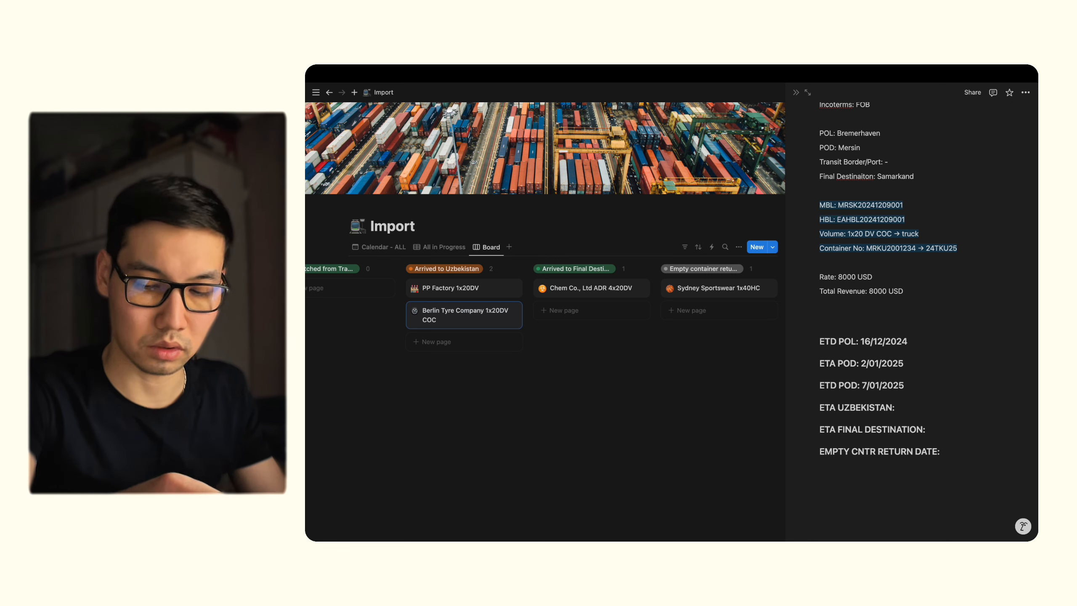
Enter 17/01/2025 as both ETA UZBEKISTAN and ETA FINAL DESTINATION on the Berlin Tyre Company page
type("17/01/2")
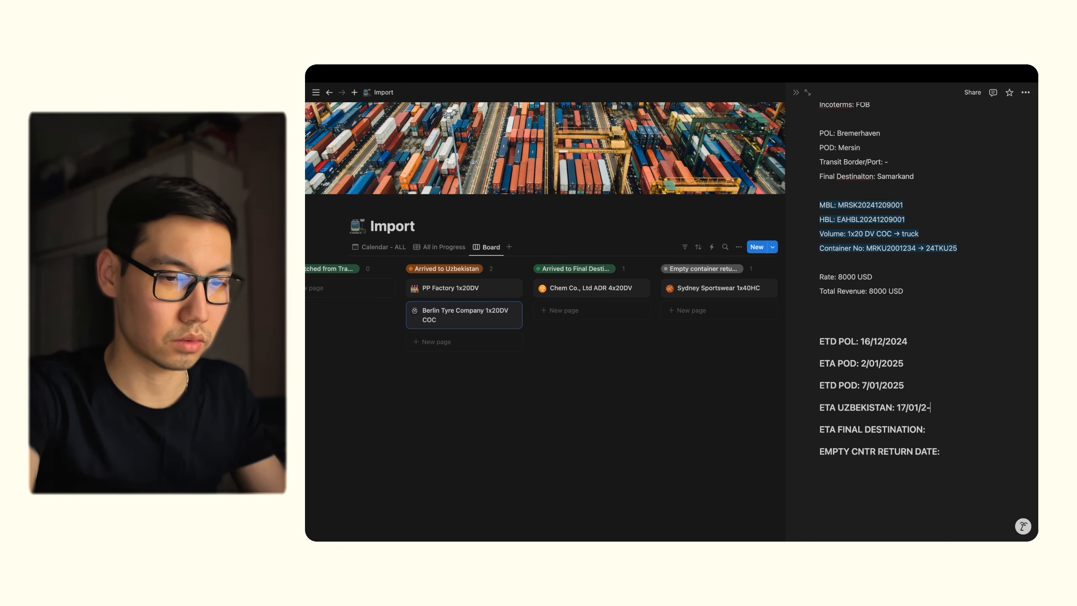
type("025")
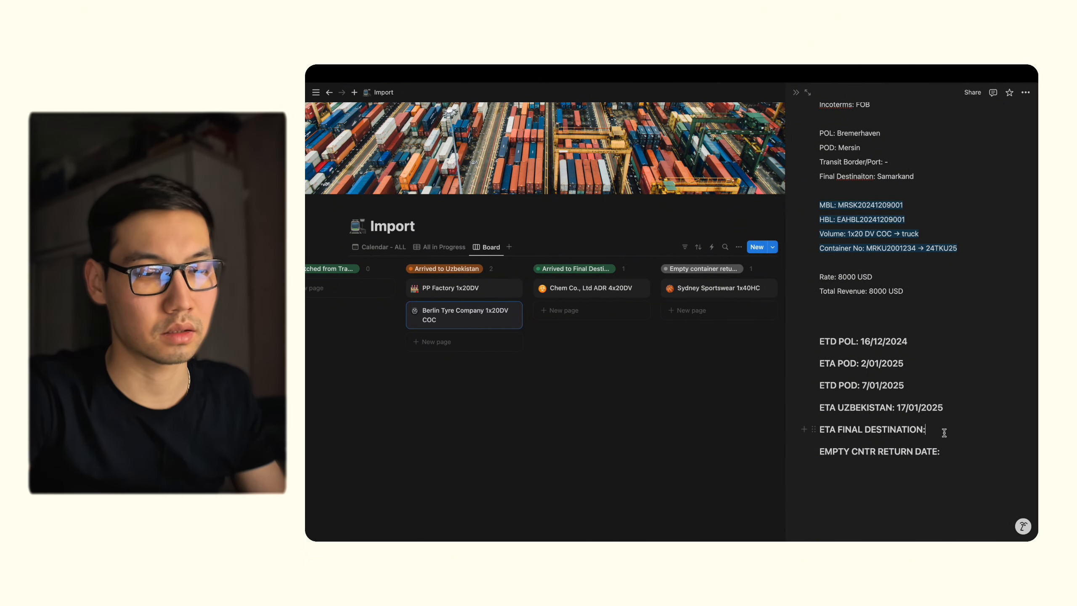
left_click_drag(927, 407, 974, 411)
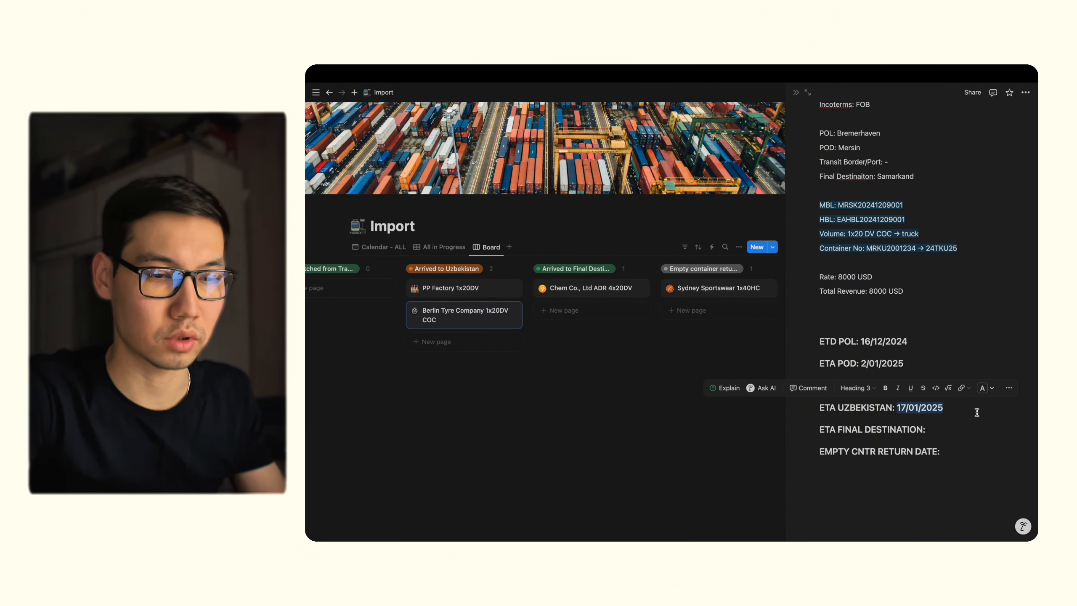
left_click(938, 422)
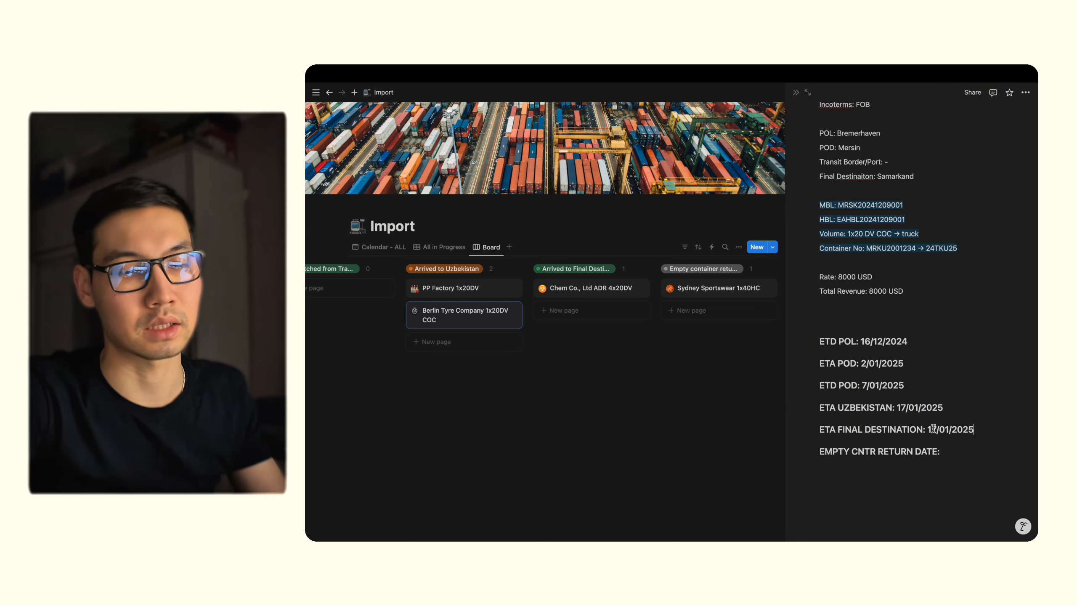
Delete the EMPTY CNTR RETURN DATE heading from the Berlin Tyre Company page and close the page
left_click_drag(959, 451, 769, 451)
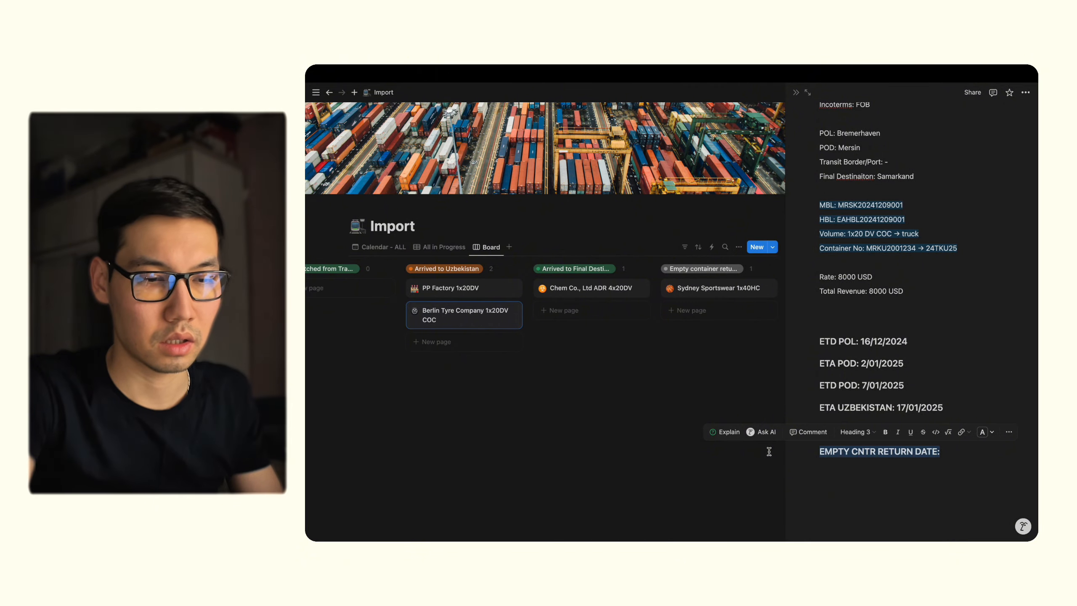
key("BackSpace")
key("BackSpace")
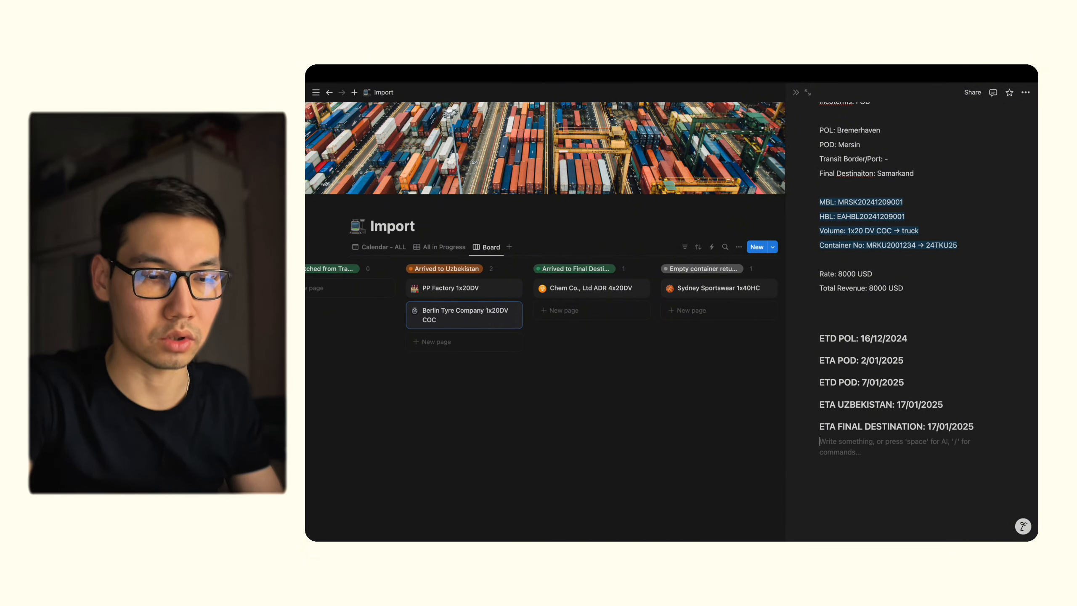
left_click(629, 348)
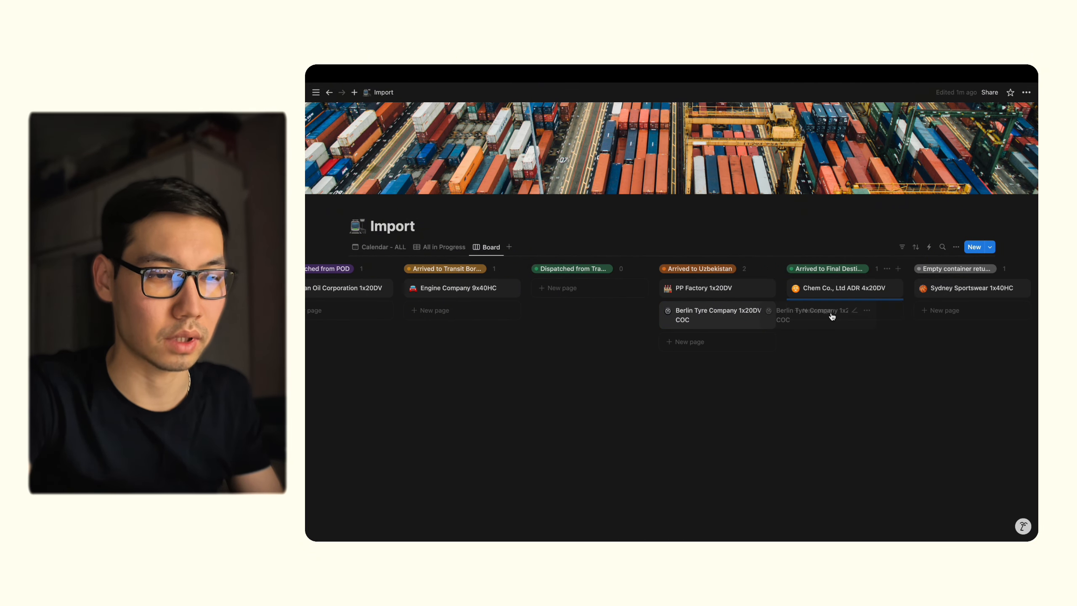
Move the Berlin Tyre Company card to Arrived to Final Destination on the board
left_click_drag(832, 316, 833, 318)
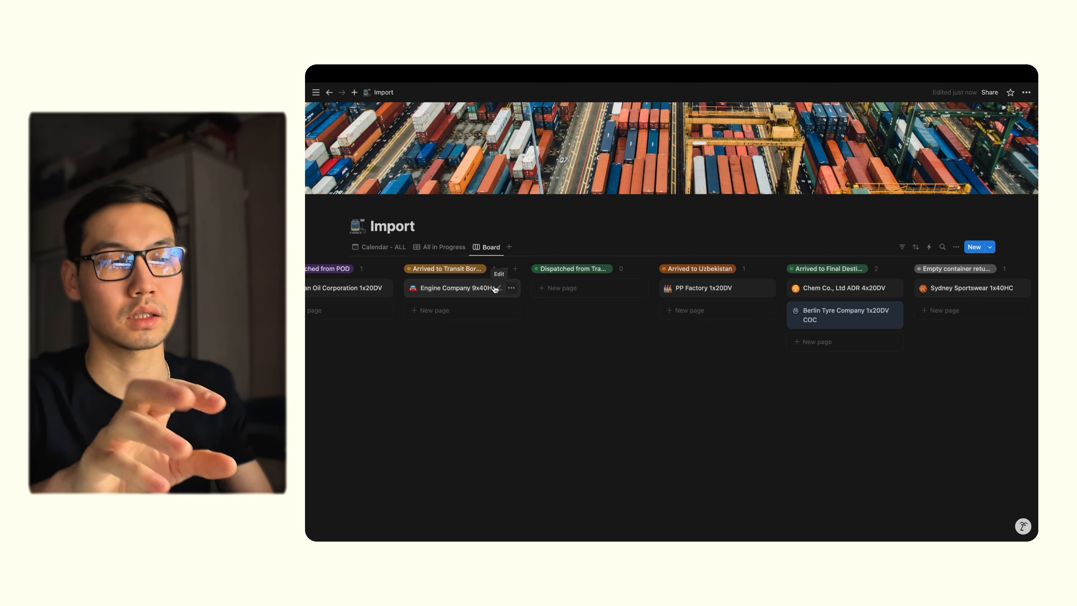
scroll(495, 289, "left", 1)
scroll(495, 289, "left", 5)
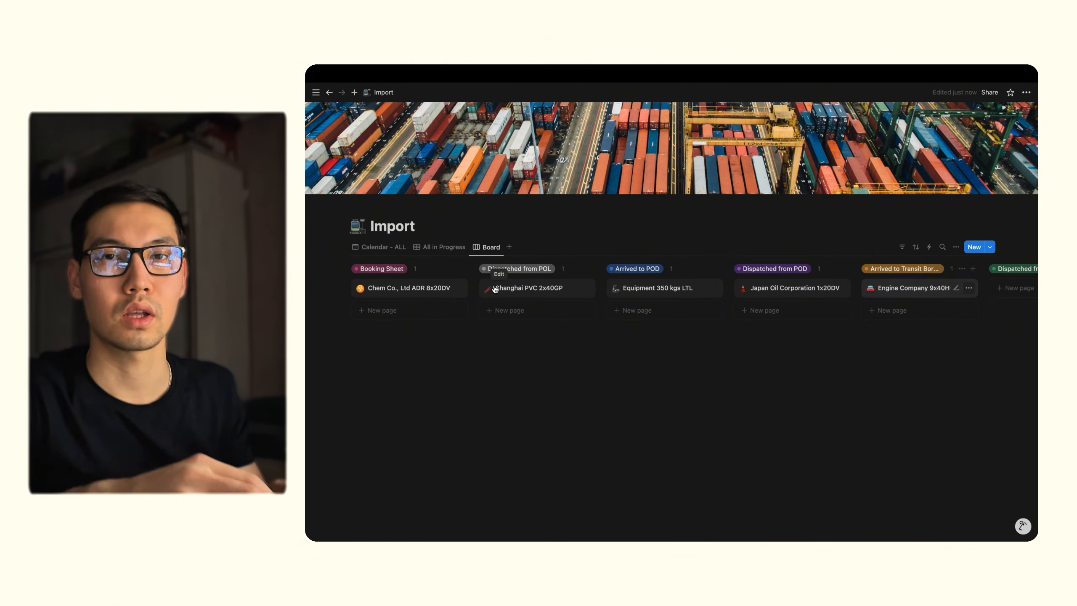